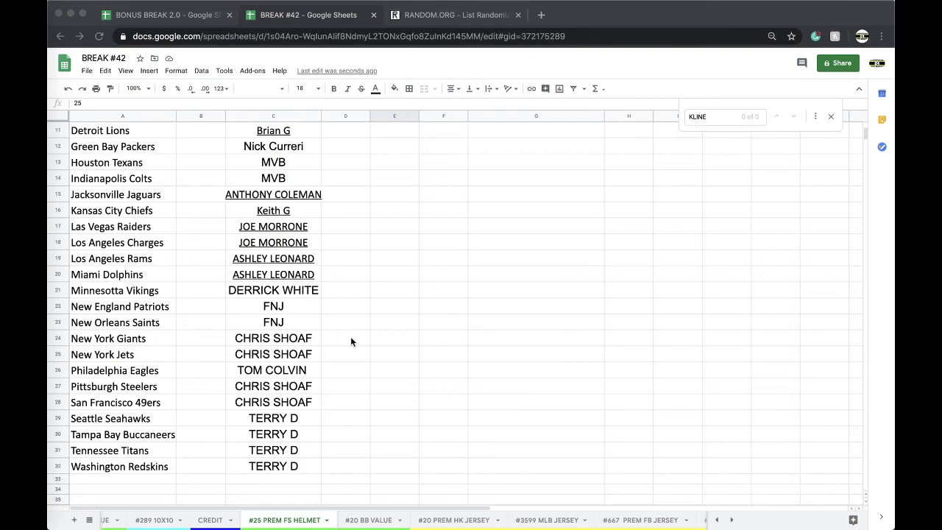
Select all of column C, which holds the 32 owner names on the PREM FS HELMET sheet.
scroll(324, 196, up, 5)
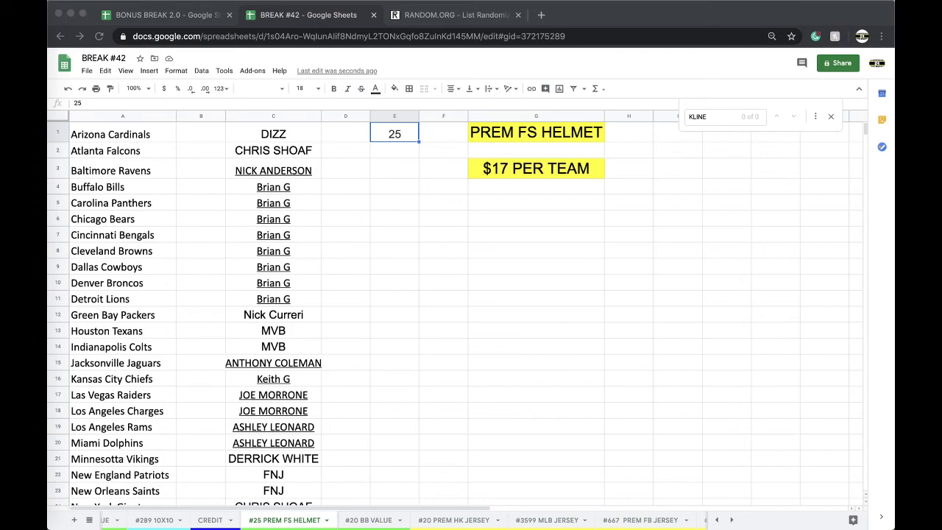
click(389, 204)
scroll(374, 185, down, 2)
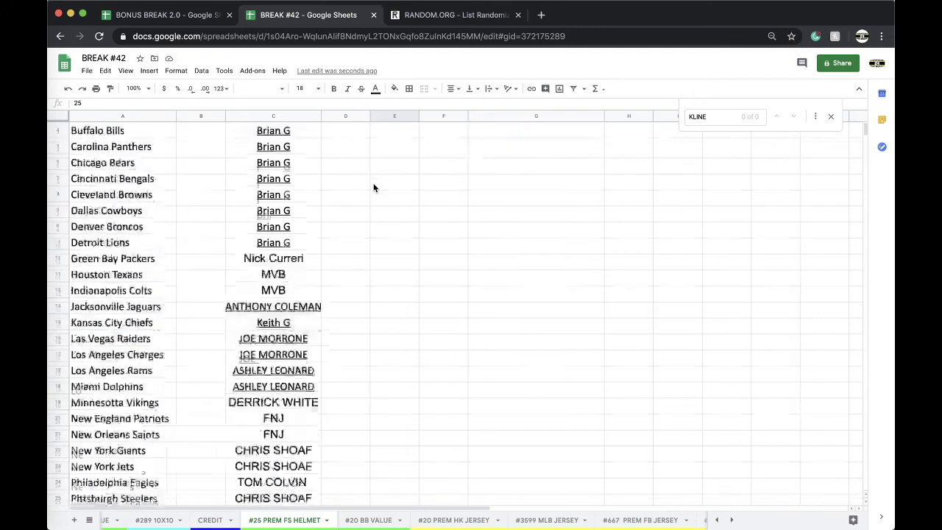
scroll(374, 184, up, 2)
scroll(374, 188, down, 3)
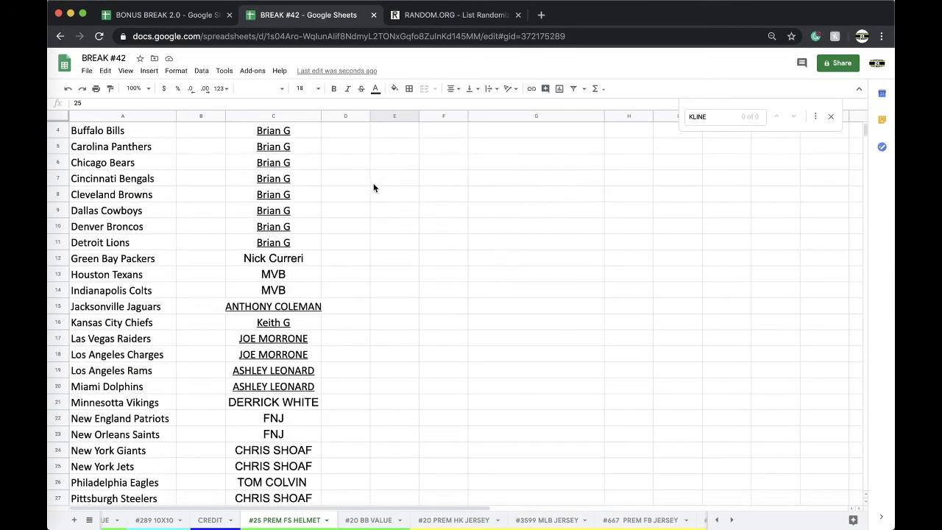
scroll(374, 187, down, 1)
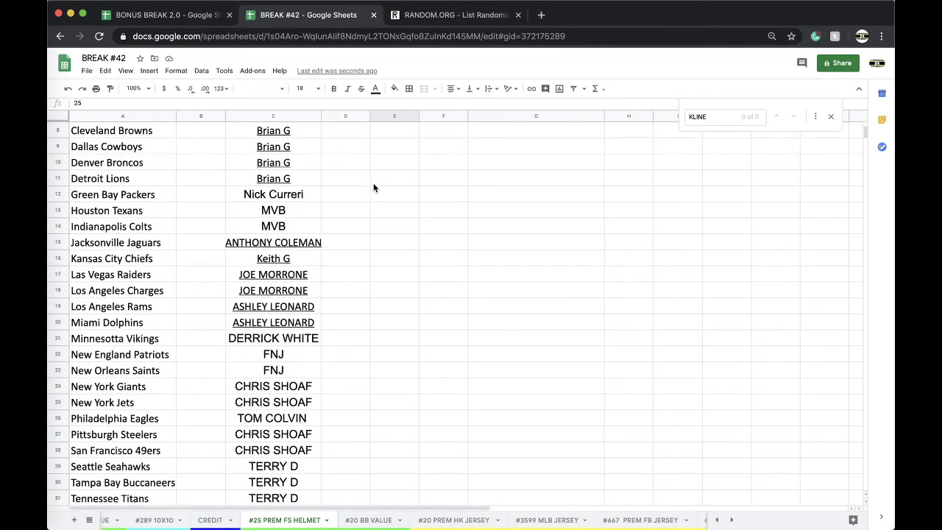
scroll(367, 192, down, 5)
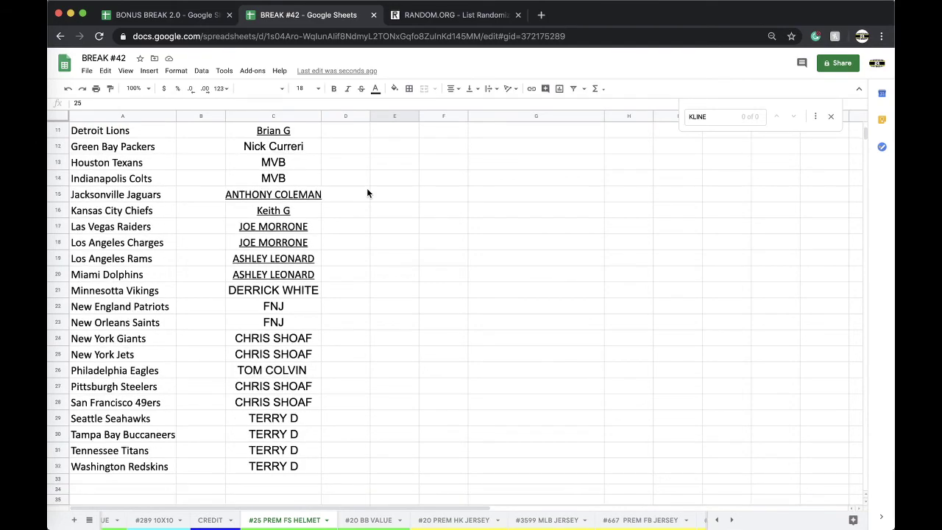
scroll(368, 193, down, 1)
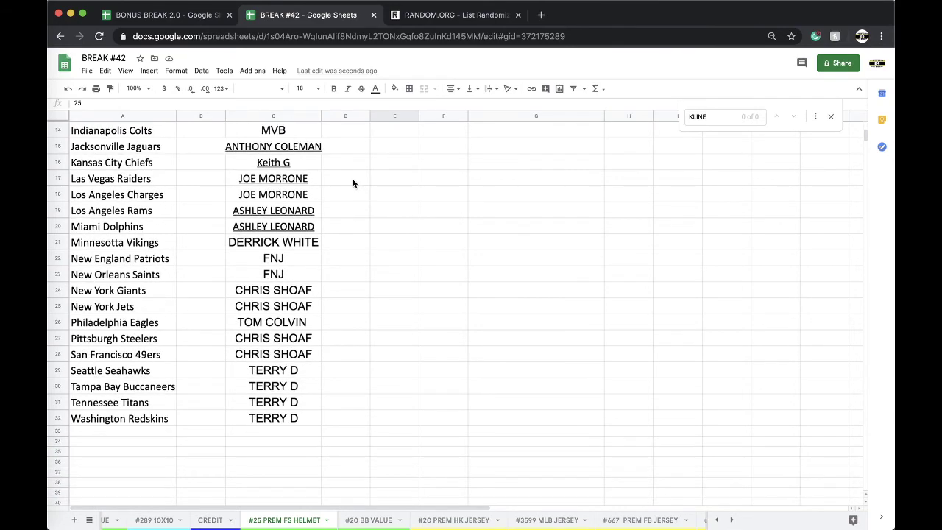
scroll(353, 178, down, 1)
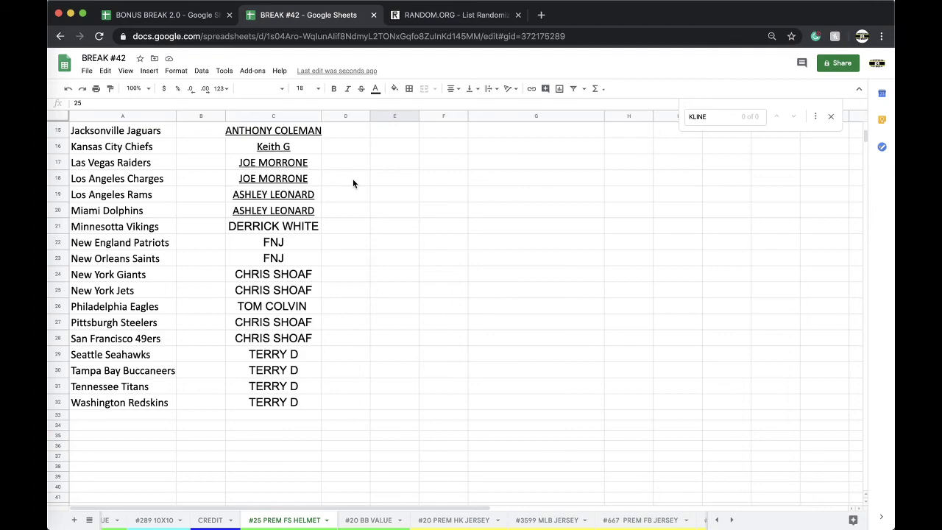
click(284, 115)
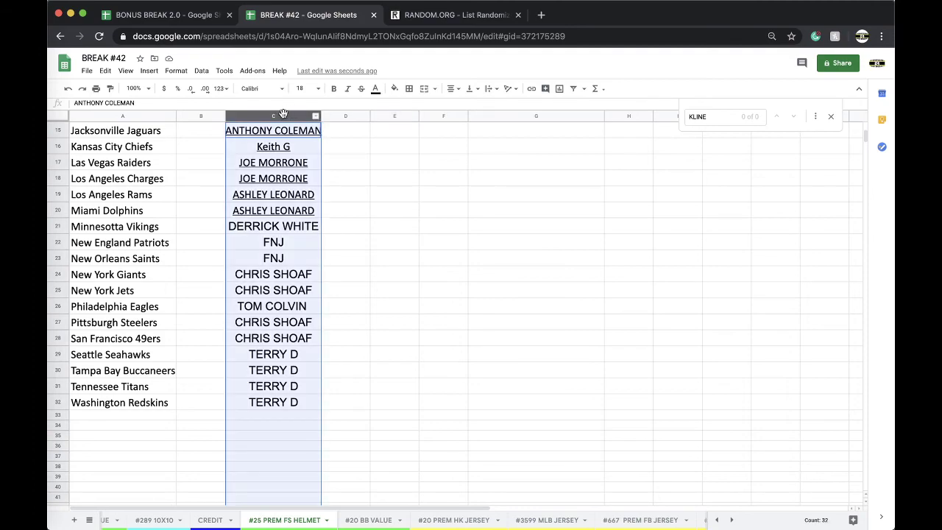
scroll(451, 295, up, 5)
Paste the 32 owner names into a fresh RANDOM.ORG List Randomizer form.
click(423, 22)
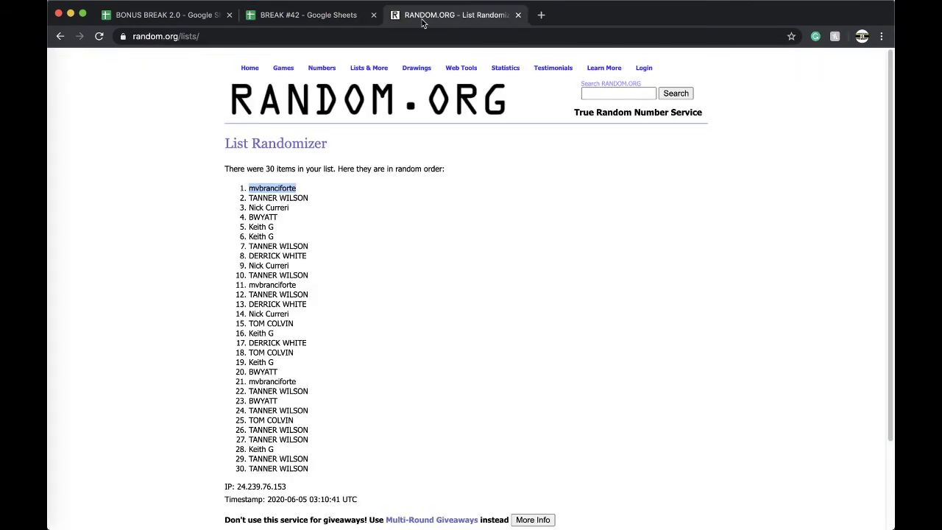
click(412, 36)
key(Return)
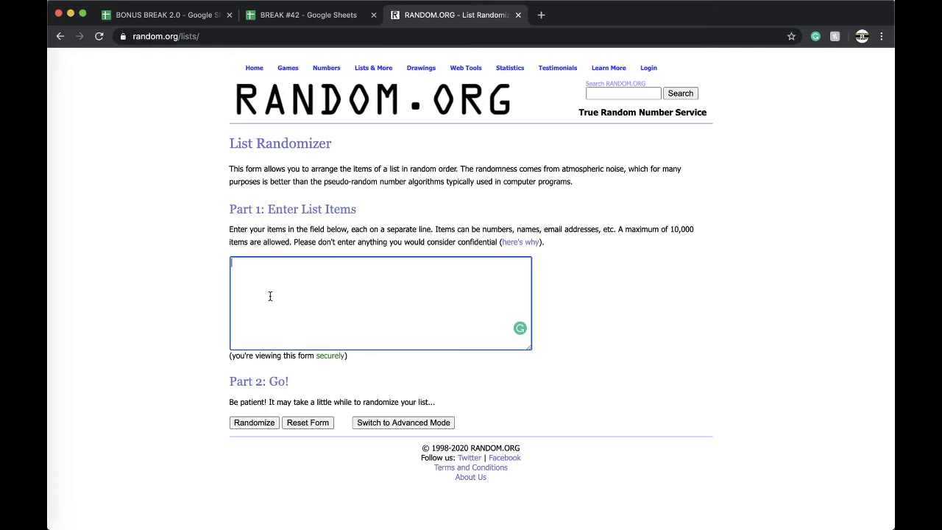
key(super+v)
Randomize the list five times in total and select the final shuffled order.
click(254, 423)
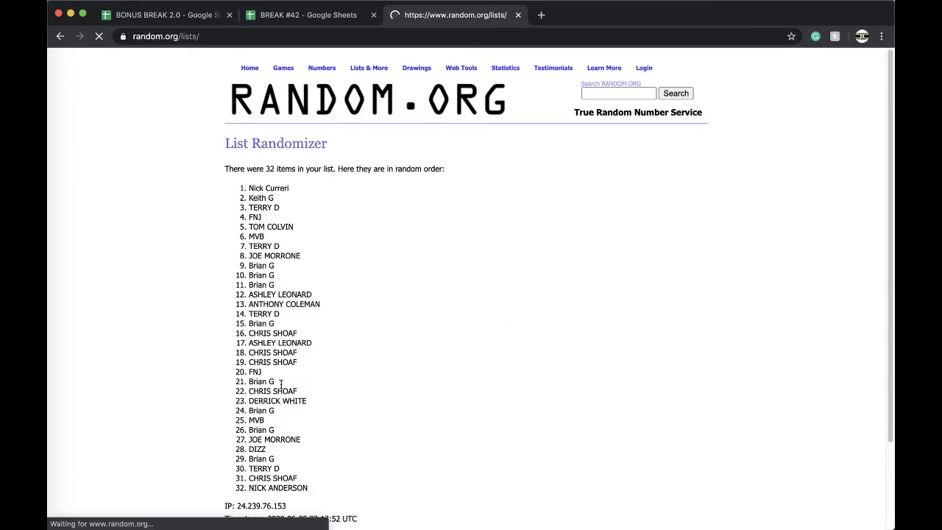
scroll(281, 385, down, 5)
click(242, 452)
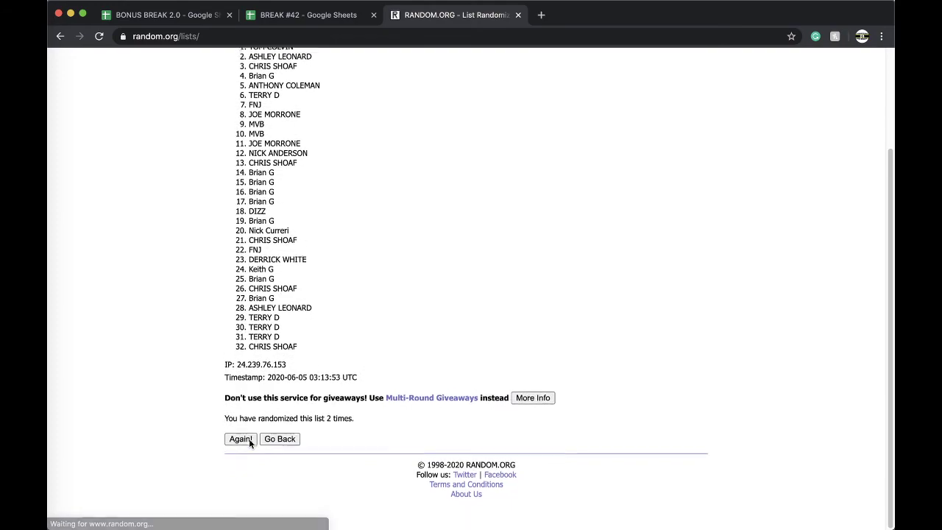
click(233, 456)
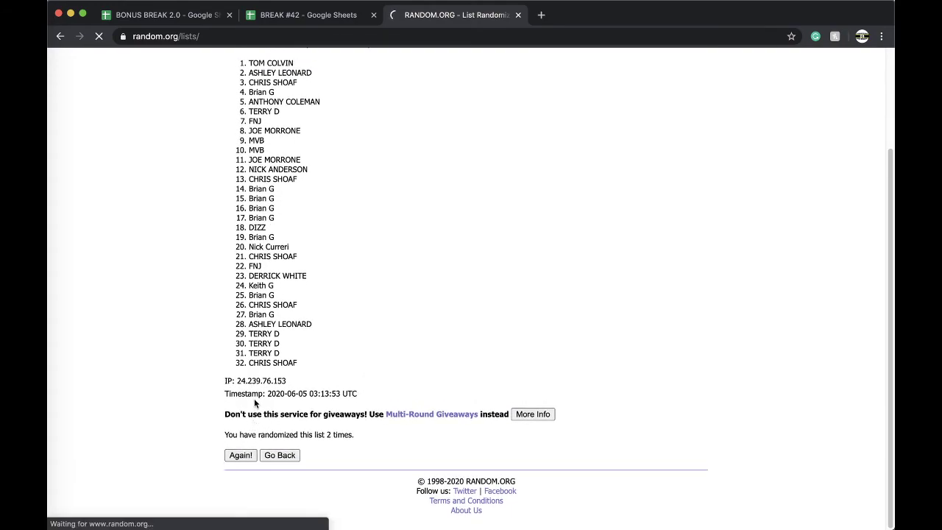
click(241, 456)
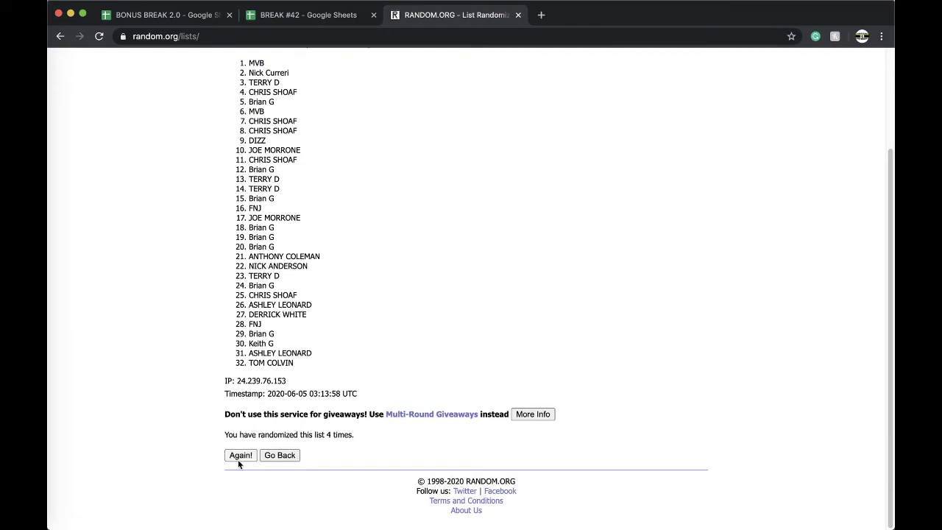
click(238, 457)
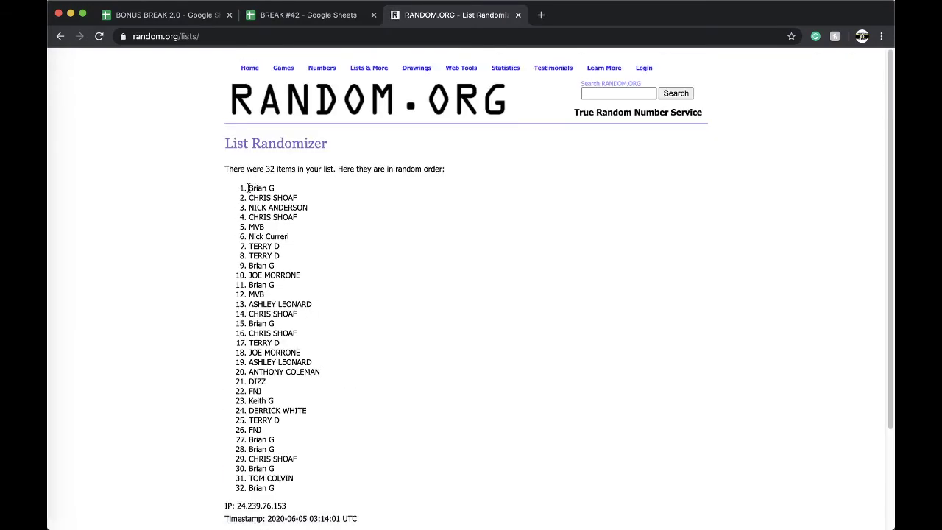
mouse_move(248, 188)
mouse_down()
mouse_move(312, 223)
mouse_move(338, 370)
mouse_up()
scroll(312, 224, down, 3)
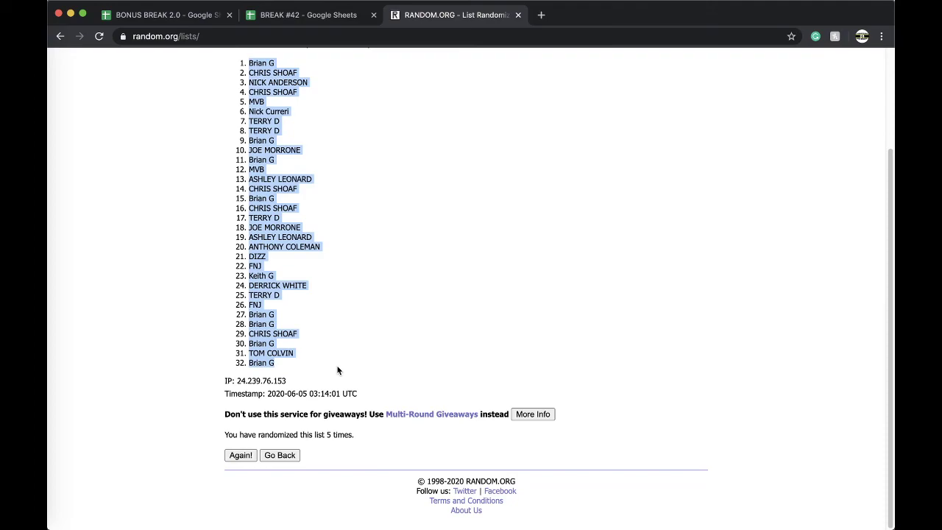
Paste the shuffled names into B1 of BREAK #42 and set them to font size 18.
click(313, 18)
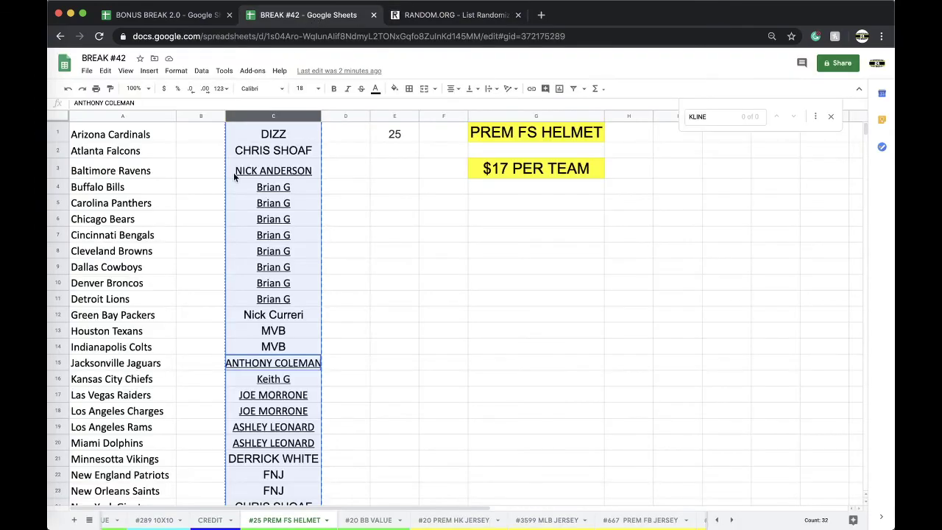
click(196, 132)
key(ctrl+v)
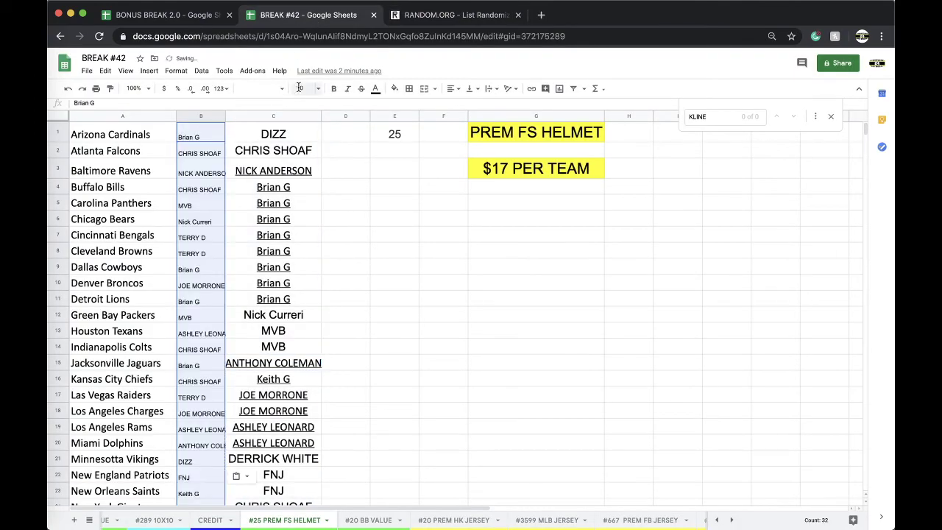
click(301, 89)
click(303, 213)
Sort the sheet A→Z by column B and widen column B to fit the names.
click(201, 71)
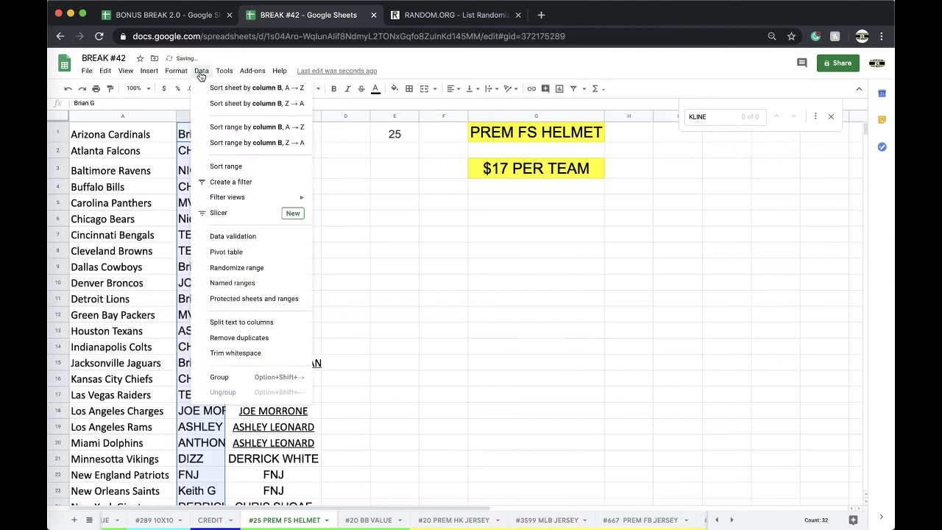
click(207, 92)
drag(224, 116, 292, 120)
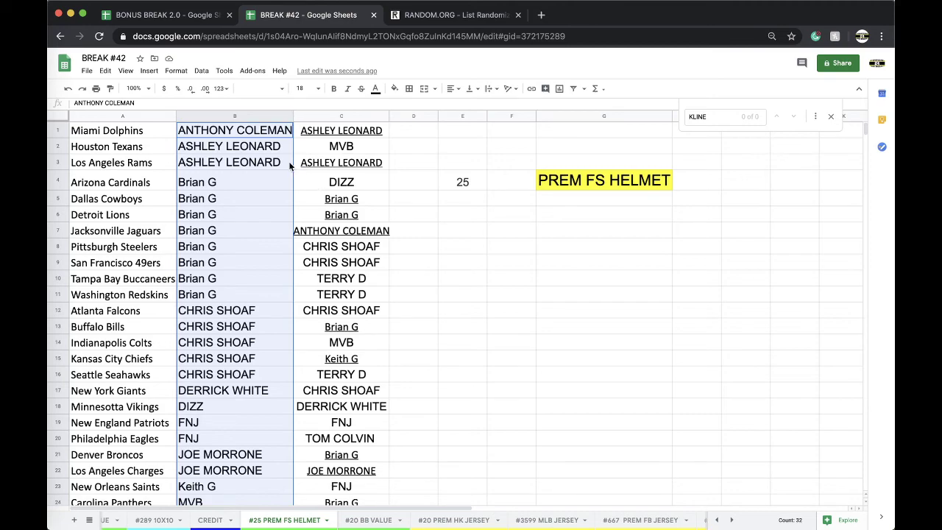
Scroll through the buyer list, checking the buyer entries in B13 and B27.
scroll(249, 224, down, 2)
click(248, 225)
scroll(248, 224, down, 1)
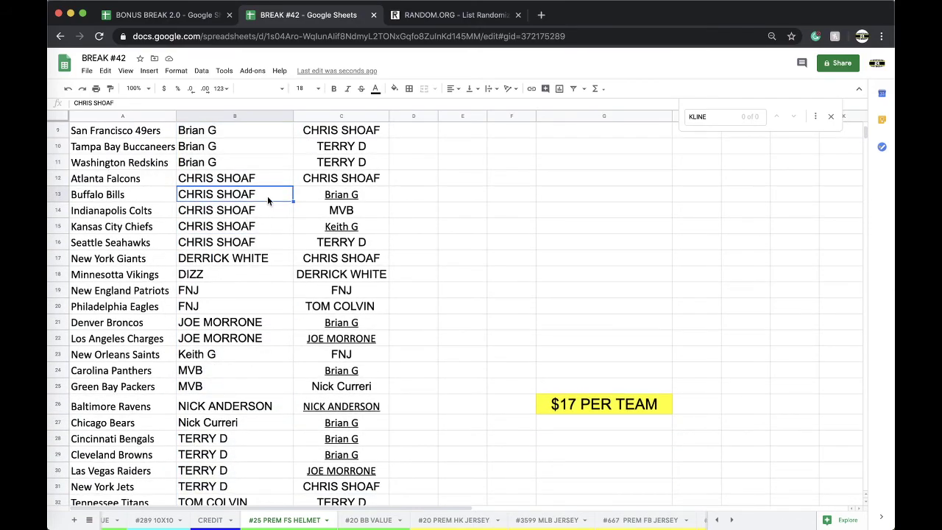
scroll(267, 196, down, 1)
scroll(268, 196, down, 2)
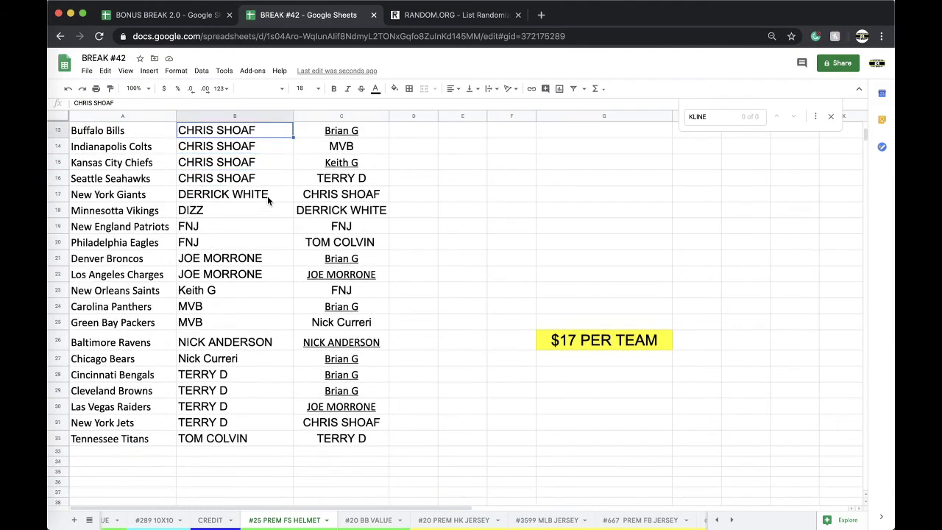
click(232, 360)
scroll(238, 343, down, 1)
scroll(238, 344, down, 1)
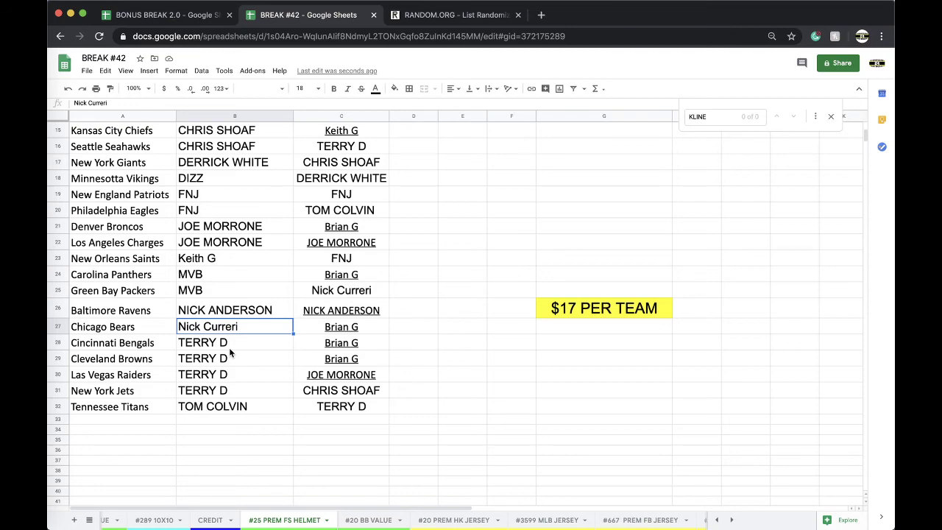
scroll(235, 294, up, 5)
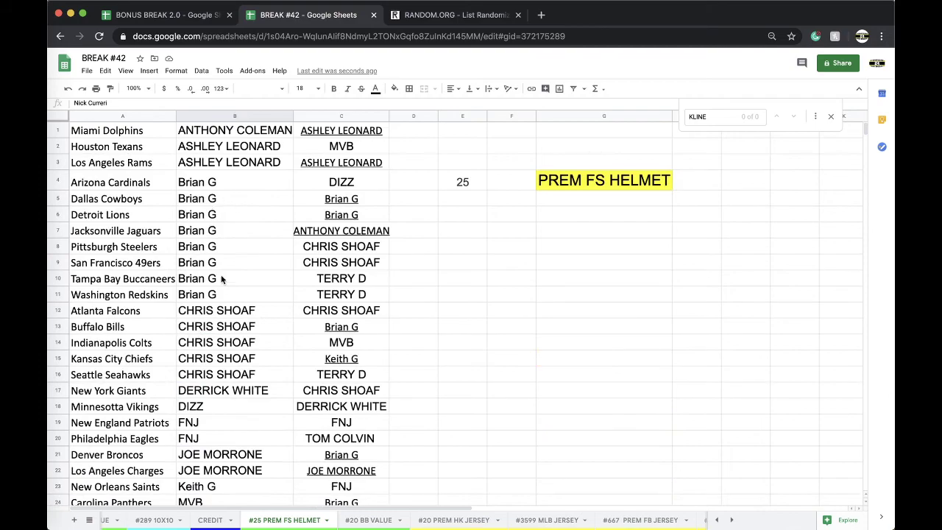
scroll(223, 278, down, 3)
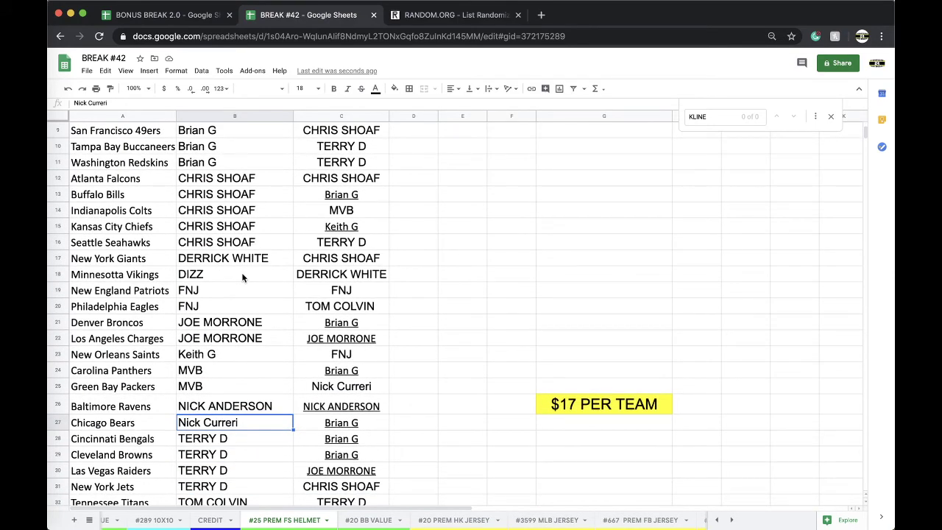
scroll(251, 291, up, 3)
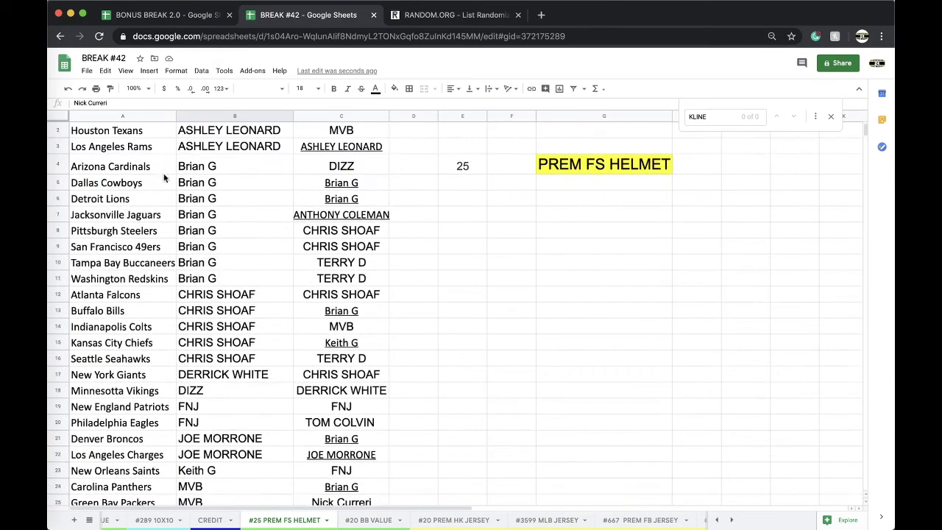
Sort the sheet alphabetically by the team-name column A.
click(123, 116)
click(201, 71)
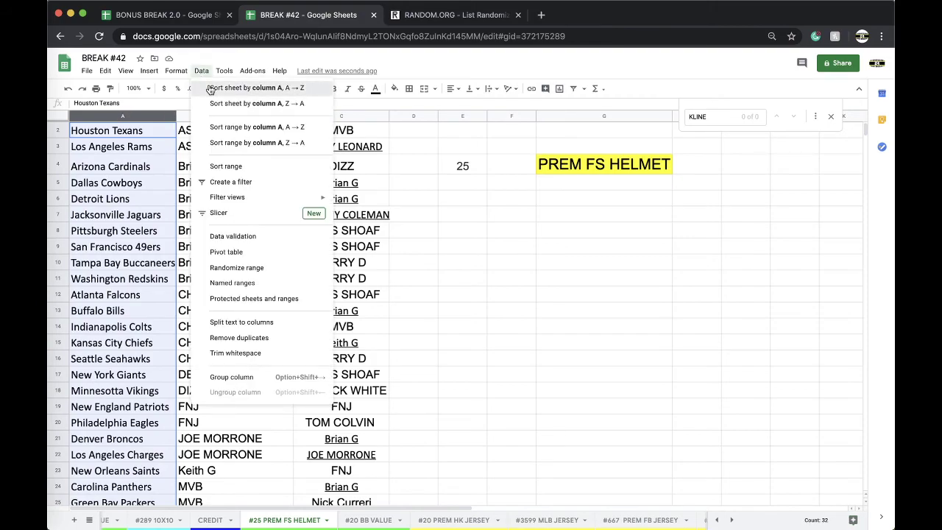
click(210, 88)
On the #20 BB VALUE sheet, reset the yellow fill on C23:C25.
click(368, 519)
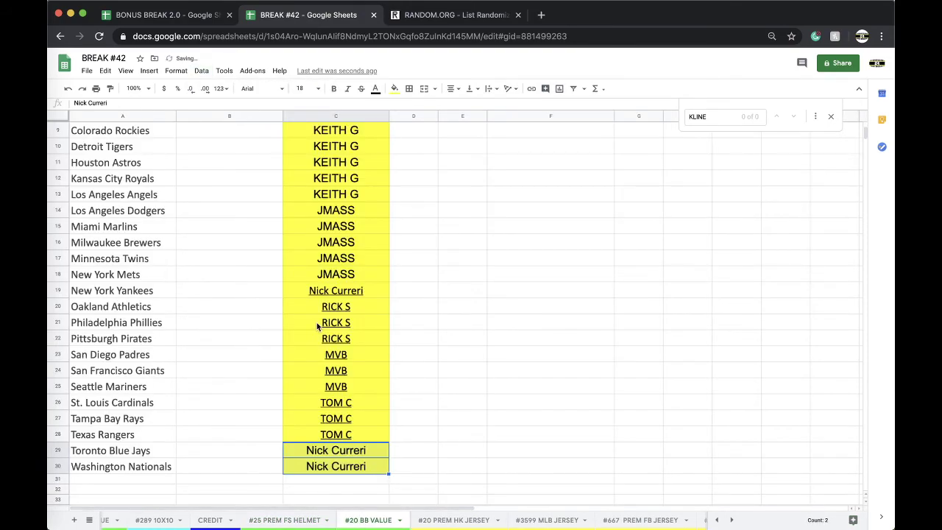
scroll(318, 326, up, 3)
scroll(353, 309, down, 3)
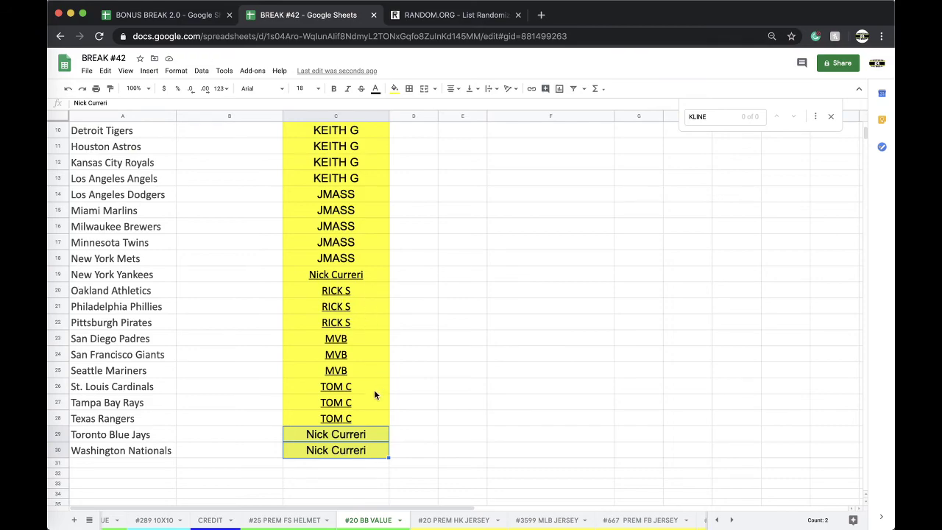
scroll(353, 349, up, 1)
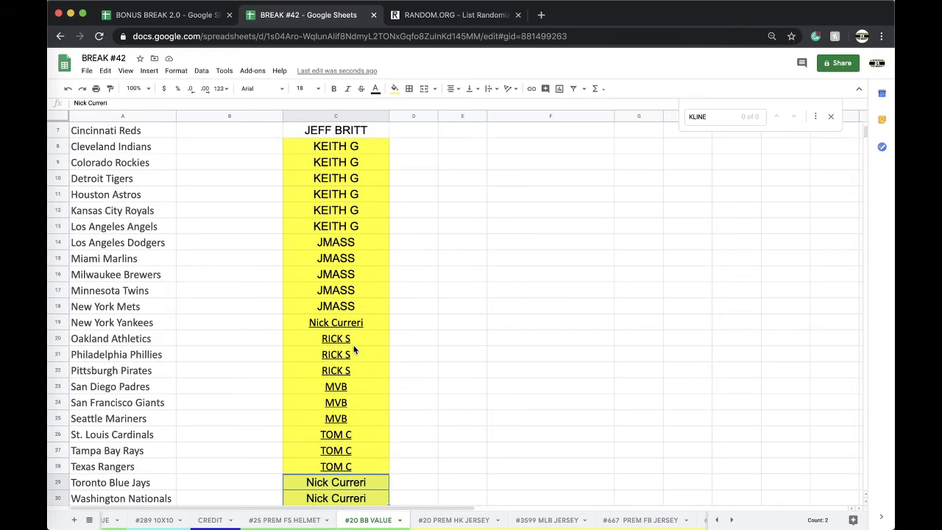
scroll(353, 348, down, 1)
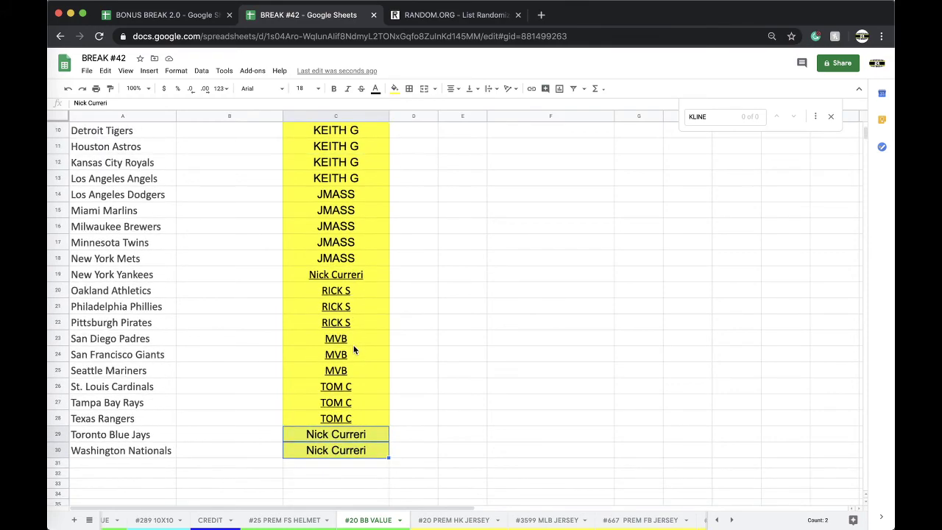
drag(346, 340, 350, 370)
click(394, 88)
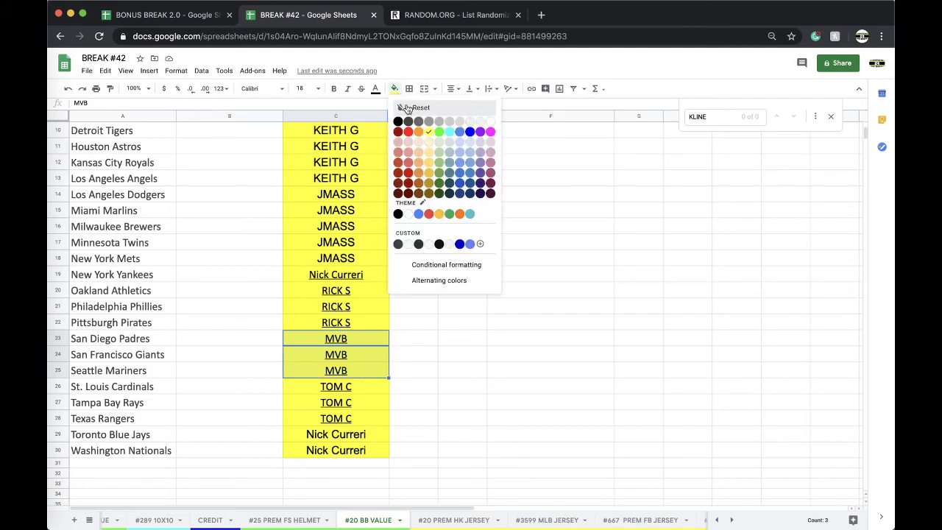
click(406, 104)
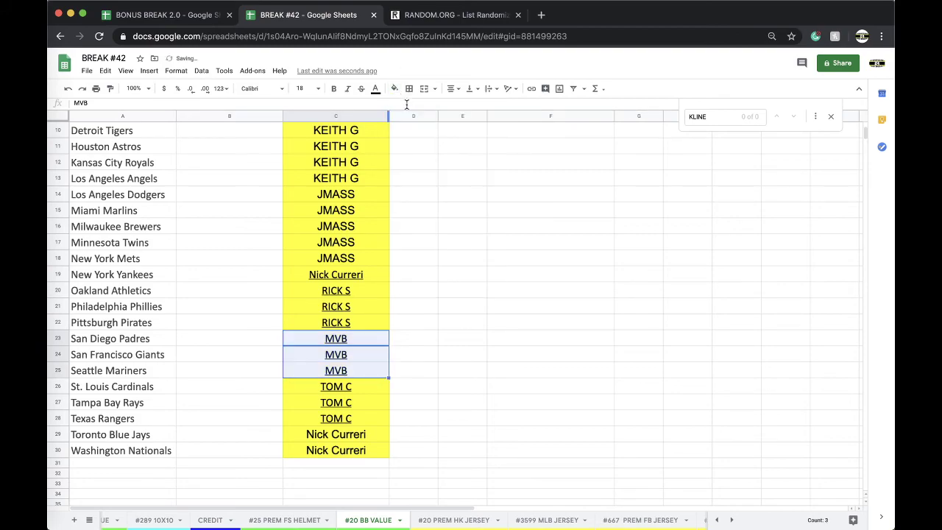
Reset the yellow fill on C19 and on C29:C30.
scroll(387, 267, up, 1)
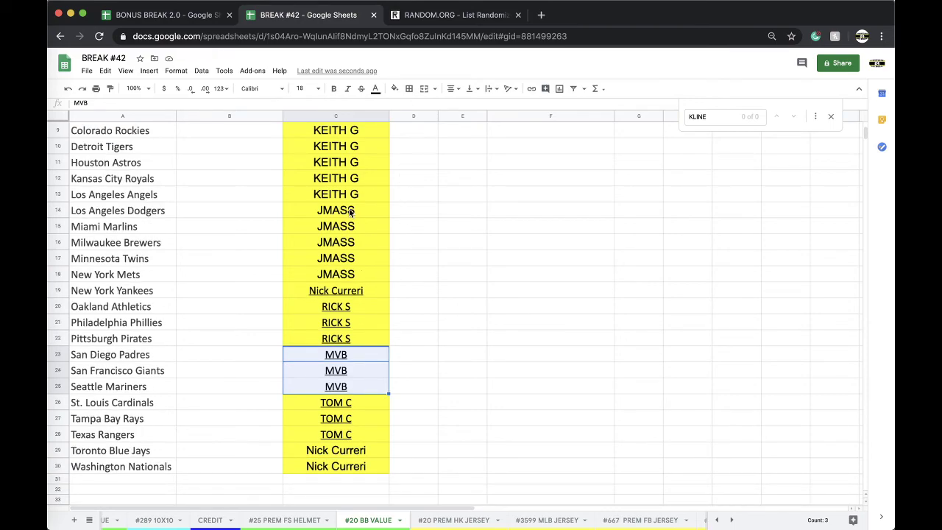
click(340, 291)
click(393, 89)
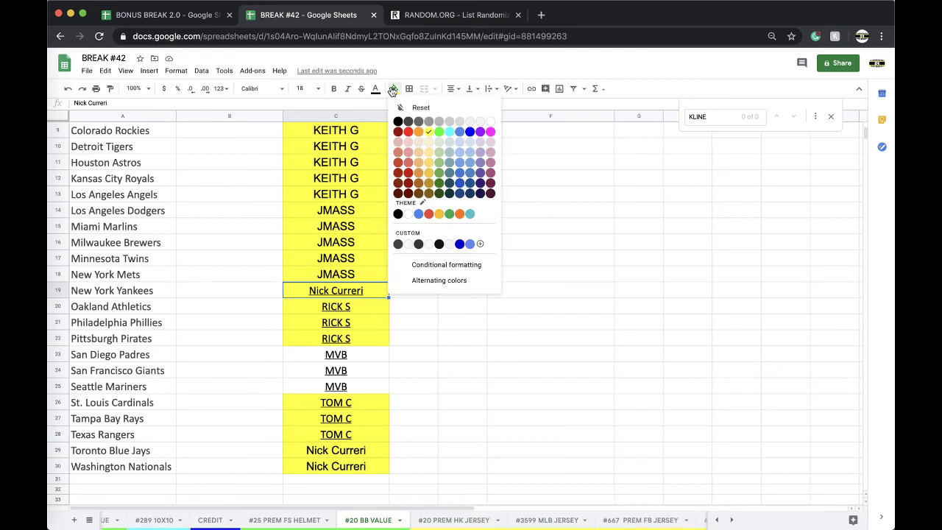
click(420, 107)
scroll(352, 368, down, 3)
click(351, 402)
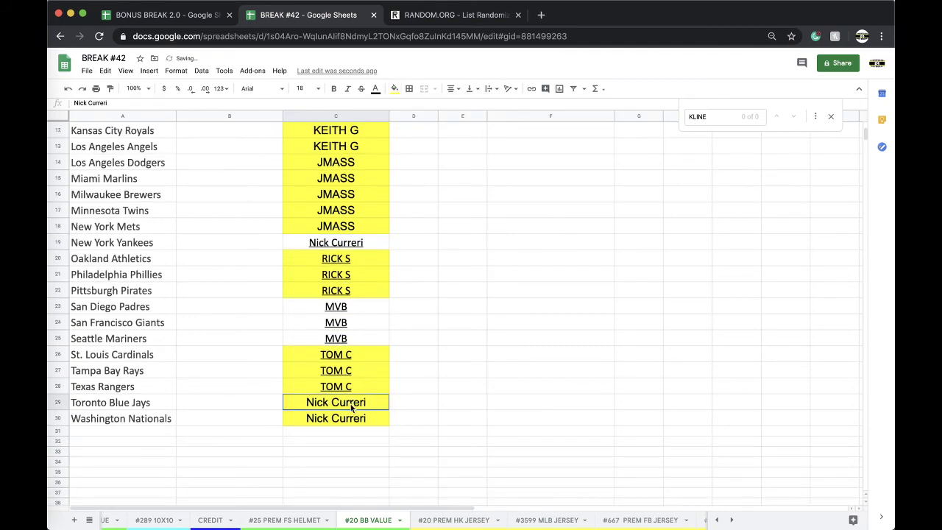
drag(352, 407, 352, 418)
click(393, 89)
click(402, 106)
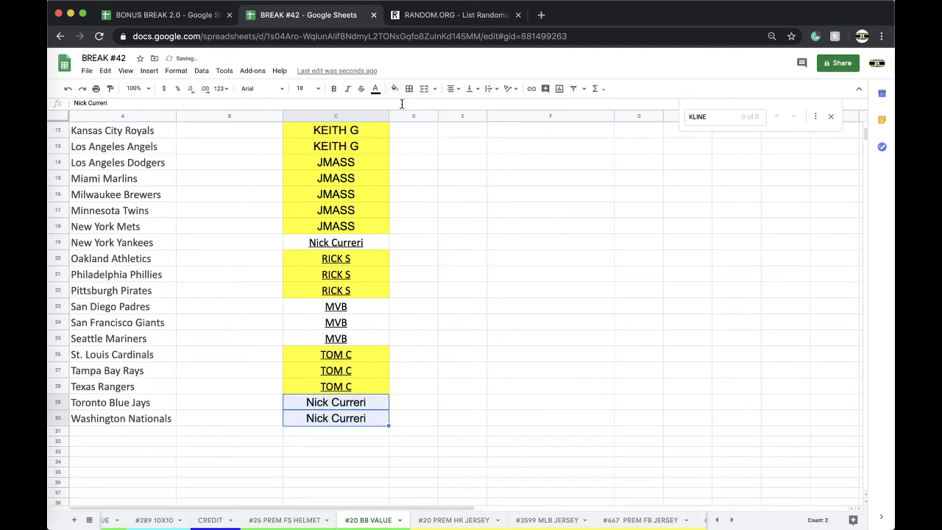
On the CREDIT sheet, clear the -$9.00 entries in row 179 and set B179 to $11.
click(210, 520)
click(318, 449)
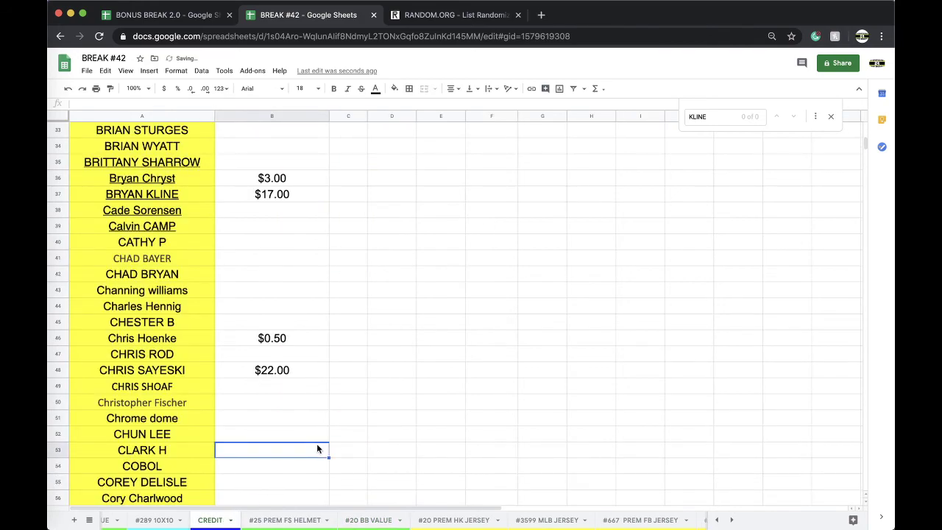
key(ctrl+f)
text(NICK C)
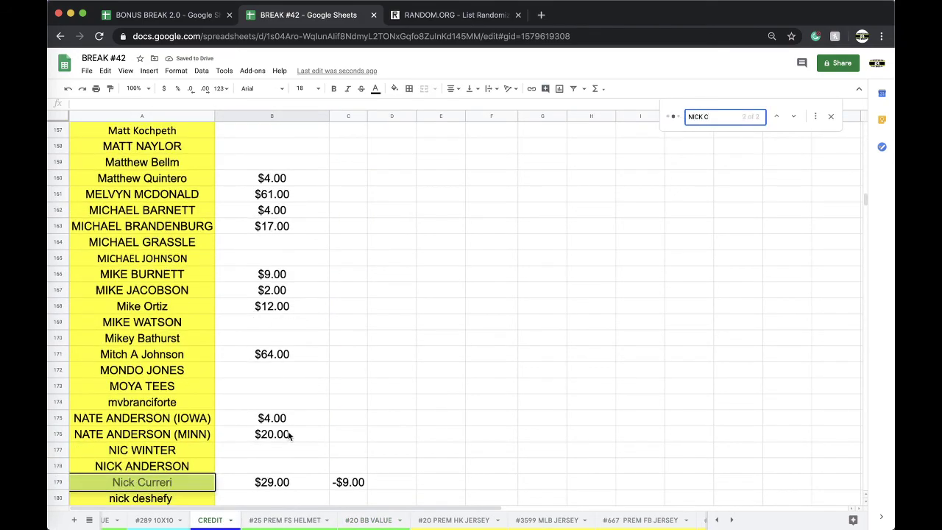
click(391, 482)
click(365, 482)
key(ctrl+c)
click(383, 484)
key(ctrl+v)
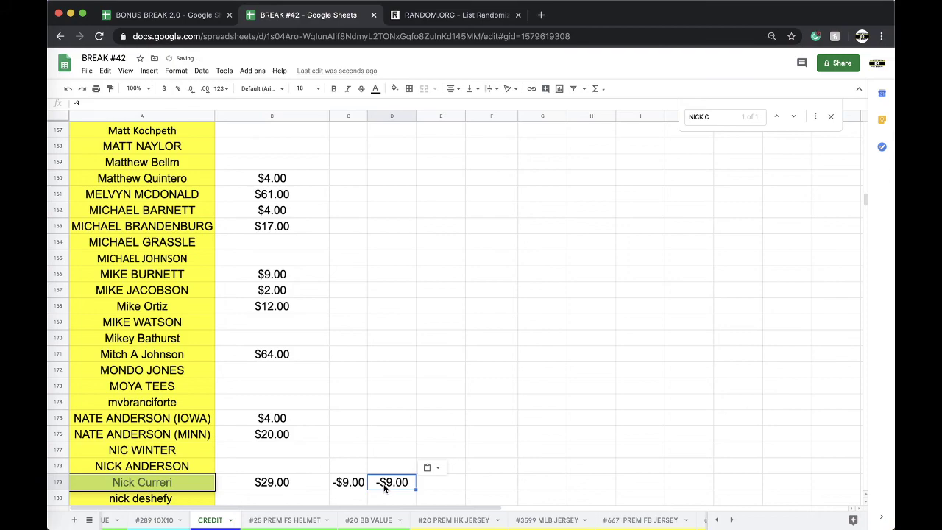
drag(383, 484, 350, 485)
key(Delete)
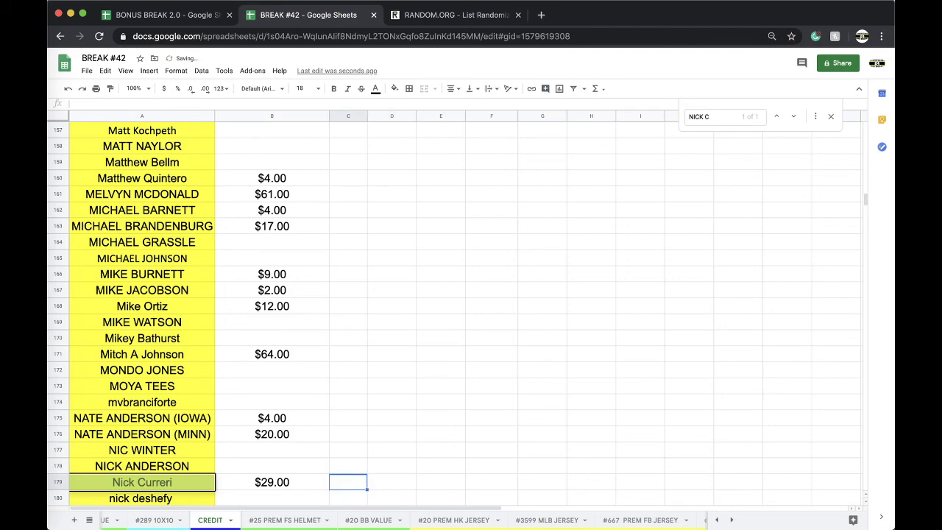
key(Left)
text($11)
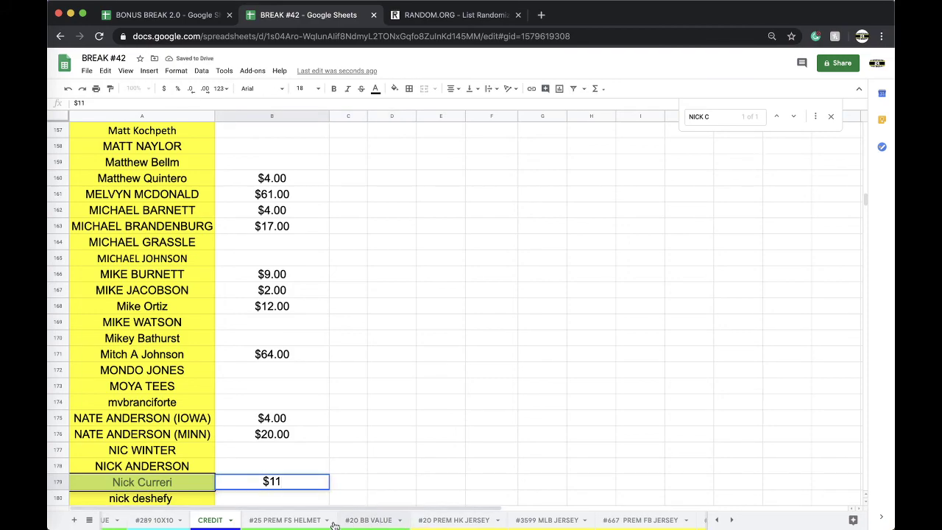
click(333, 522)
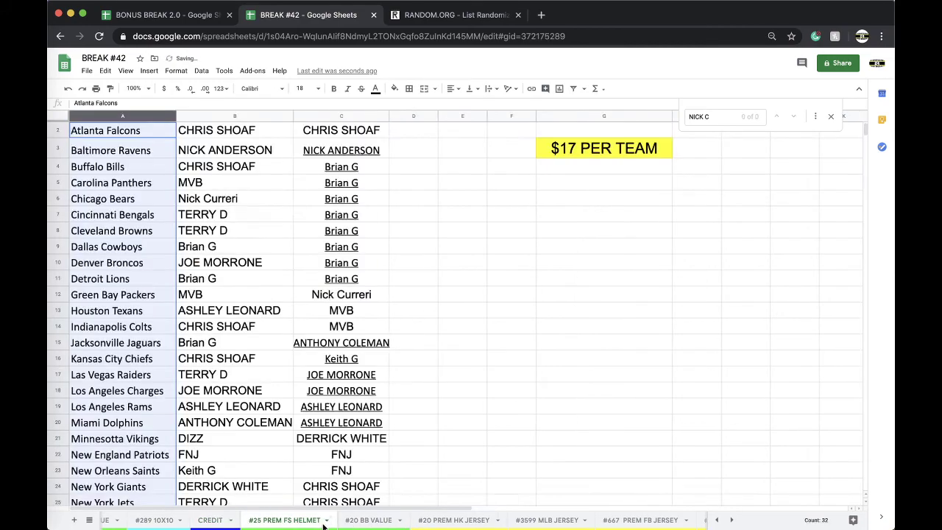
Reset the yellow fill on C26:C28 on the #20 BB VALUE sheet.
click(367, 520)
click(416, 340)
key(ctrl+f)
key(BackSpace)
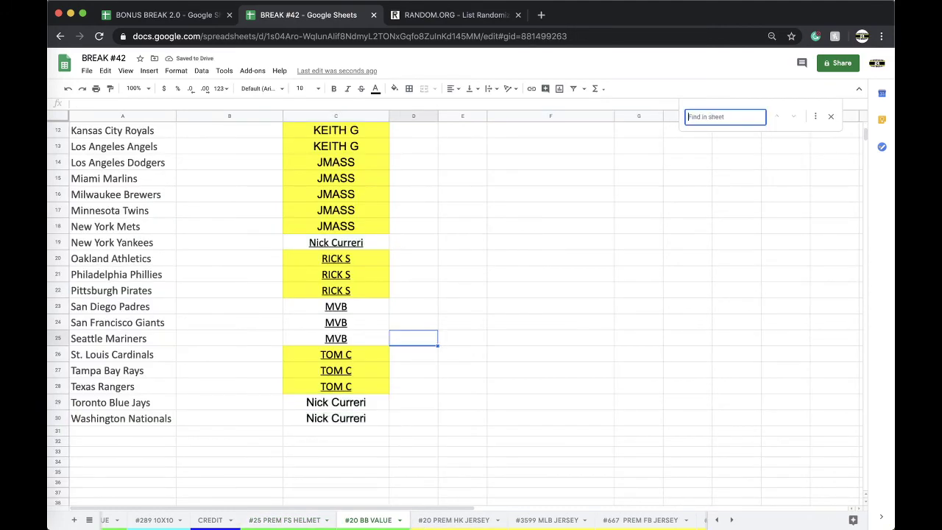
scroll(362, 353, up, 2)
drag(362, 380, 348, 418)
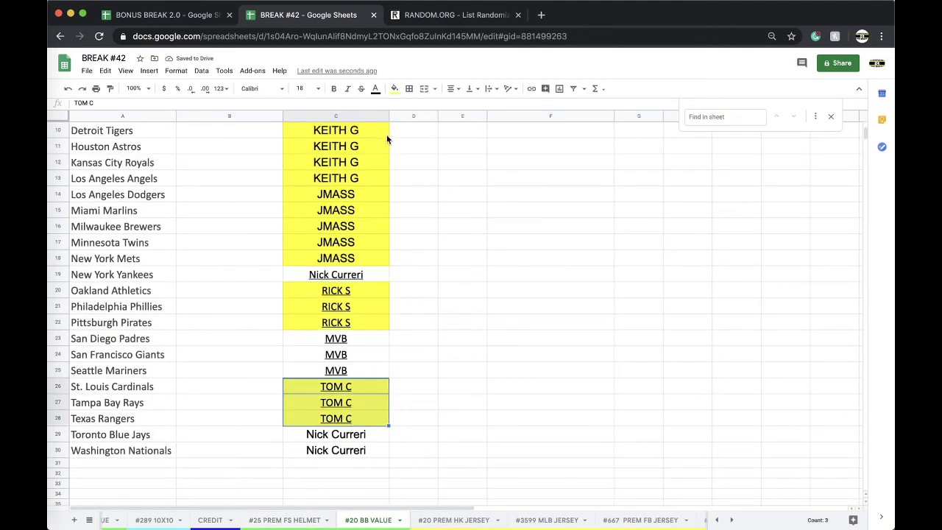
click(394, 88)
click(412, 108)
Change the B223 credit balance from $8.00 to -$1.00 and fill A223 red.
click(215, 520)
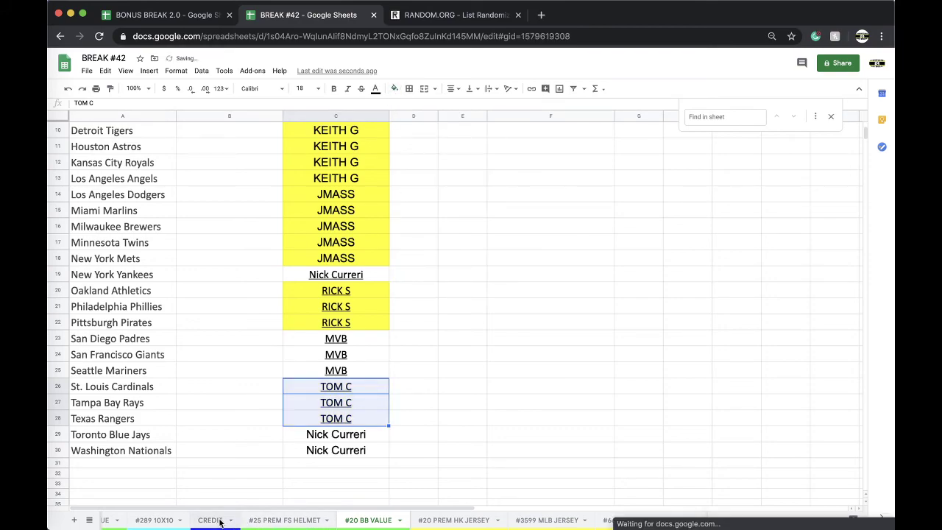
key(ctrl+f)
text(TOM)
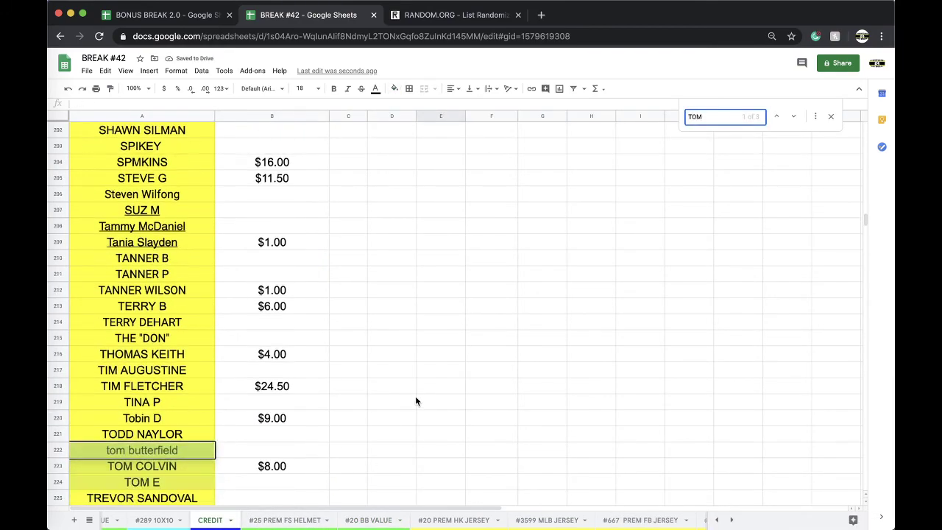
scroll(415, 401, down, 1)
click(296, 432)
text(-$1)
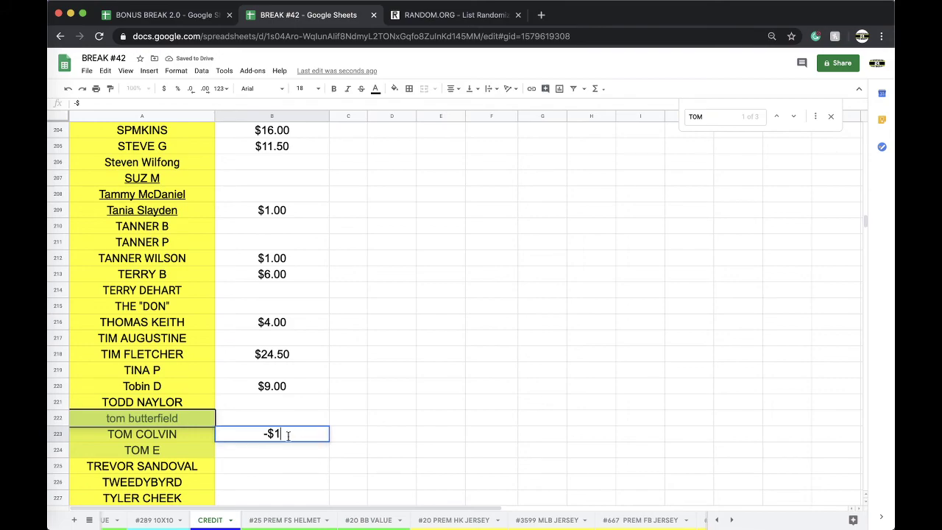
click(147, 434)
click(395, 88)
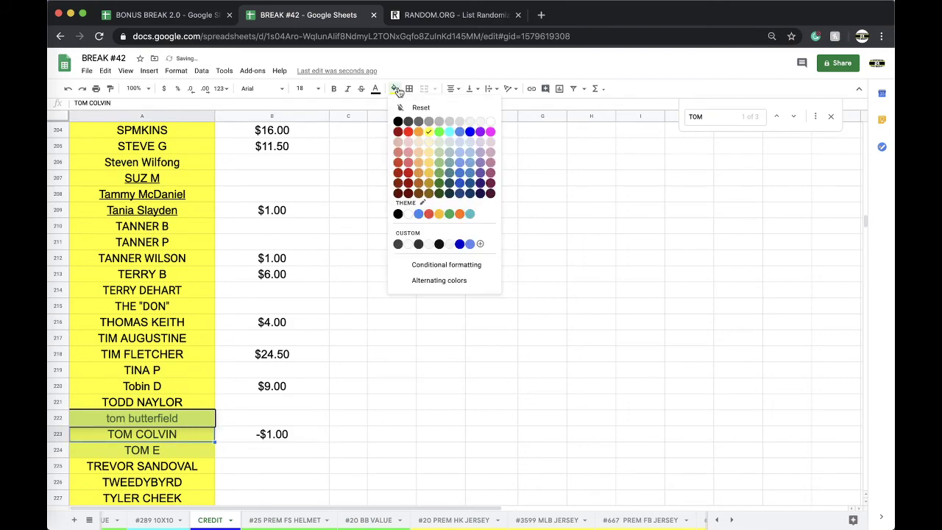
click(408, 132)
Reset the yellow fill on C20:C22 on the #20 BB VALUE sheet.
click(346, 519)
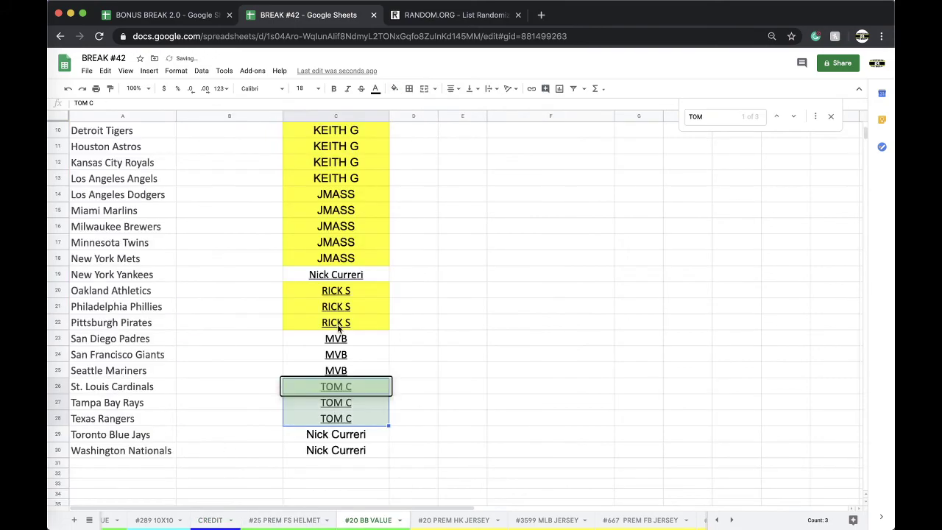
drag(341, 292, 340, 323)
click(394, 88)
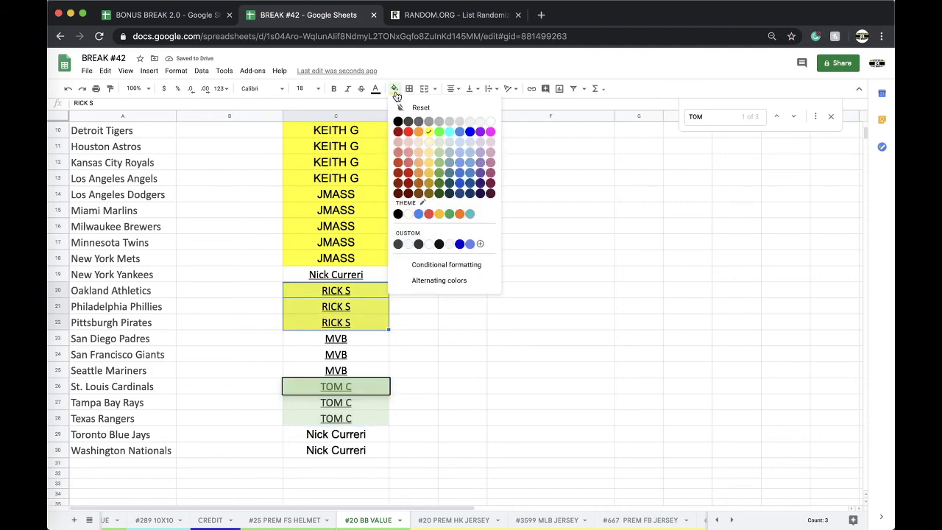
click(401, 107)
Change the B186 credit balance from $280.00 to $271.
click(210, 520)
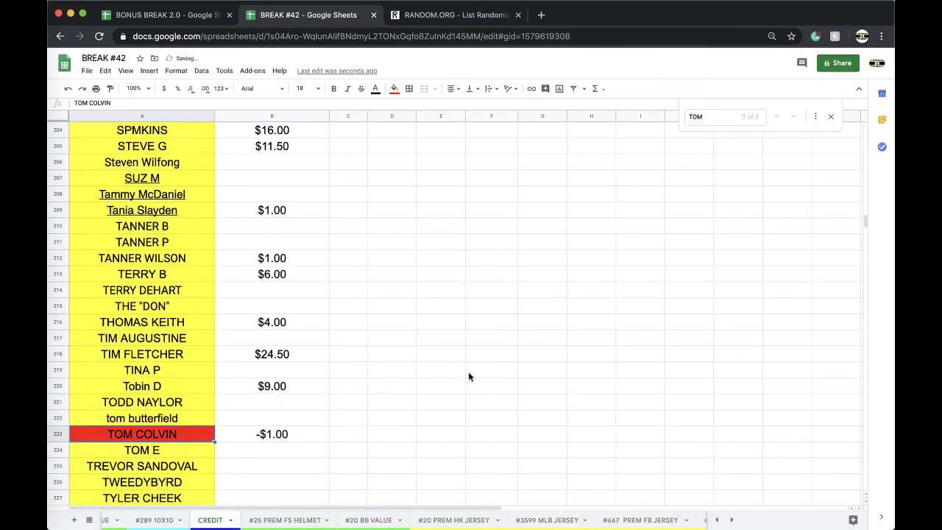
key(ctrl+f)
text(RICK)
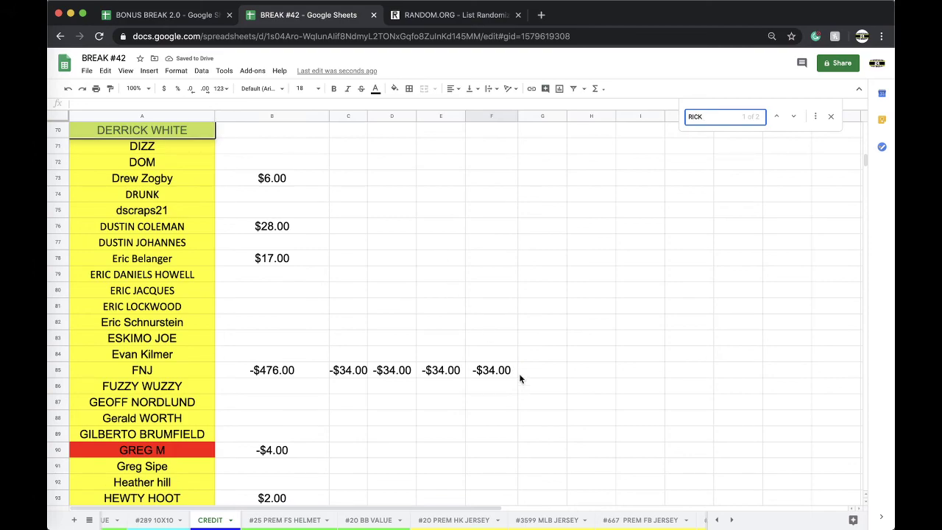
click(793, 116)
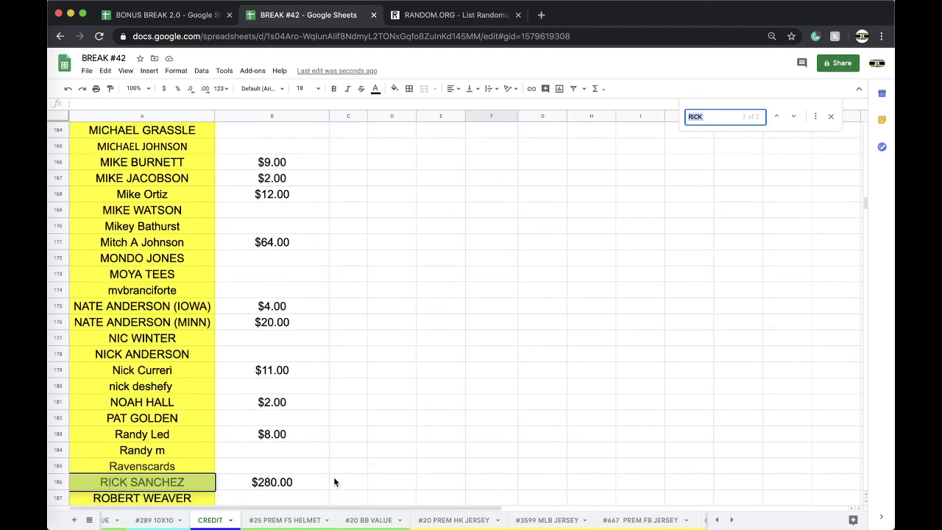
click(309, 483)
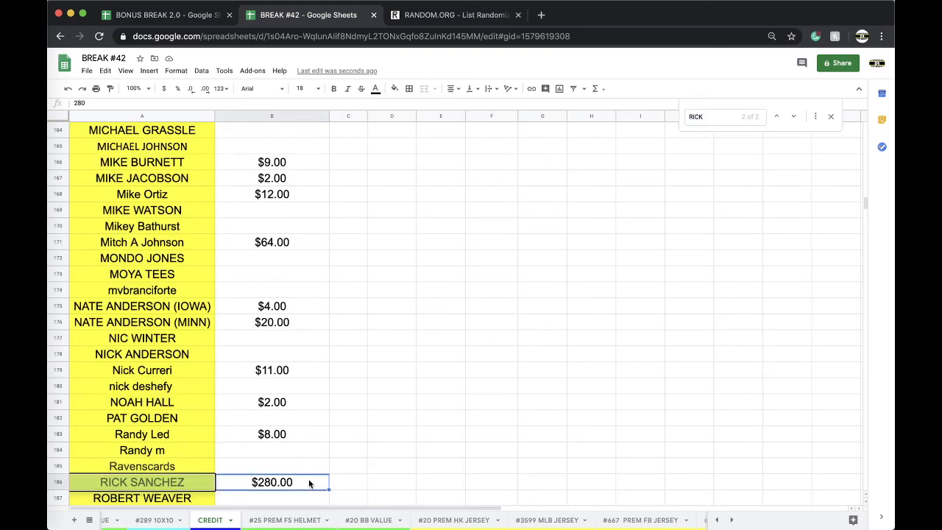
text($271)
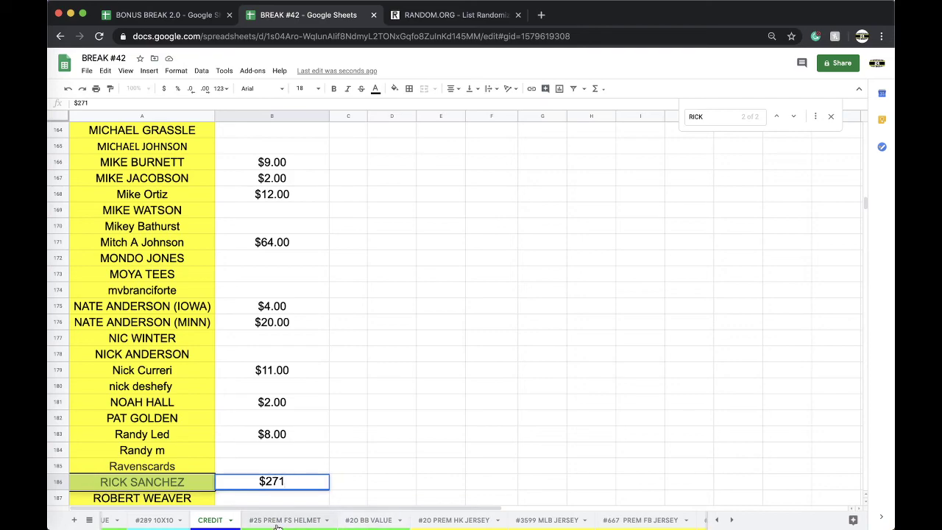
click(276, 522)
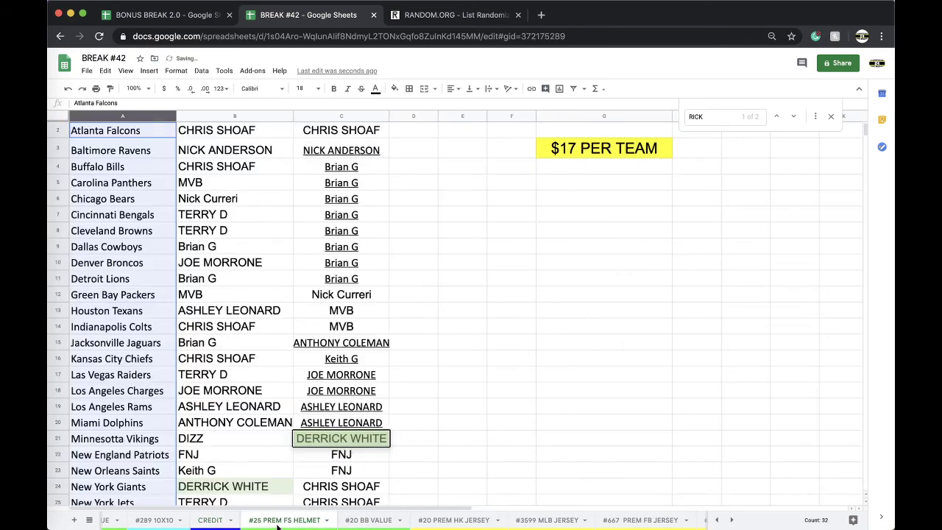
click(368, 519)
Scroll to the top of the #25 PREM FS HELMET team list.
scroll(380, 337, up, 3)
text(TOM)
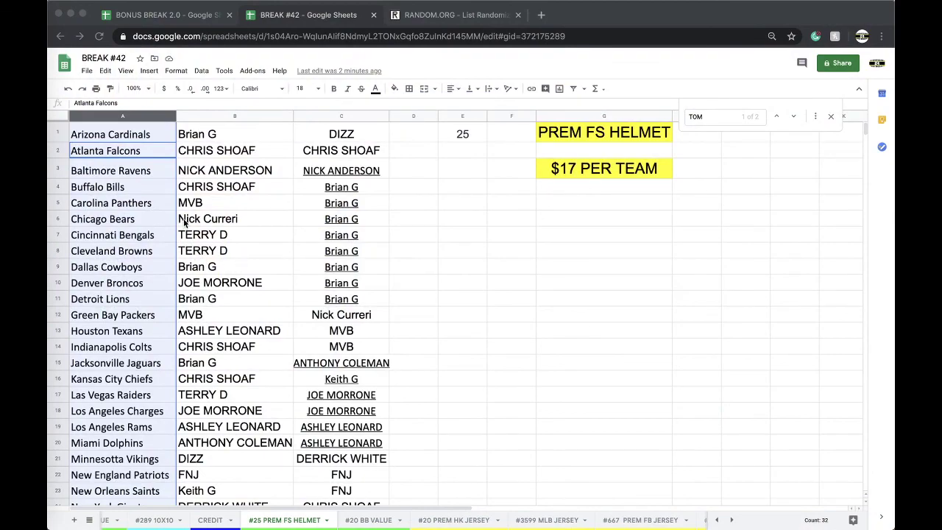
Fill the Carolina Panthers winner cell B5 with cyan.
click(208, 210)
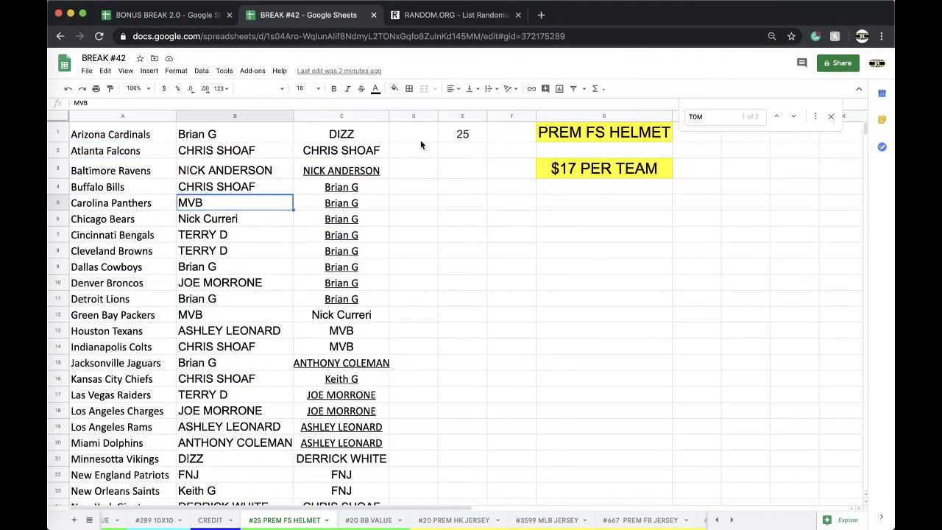
scroll(409, 152, down, 2)
scroll(409, 153, up, 1)
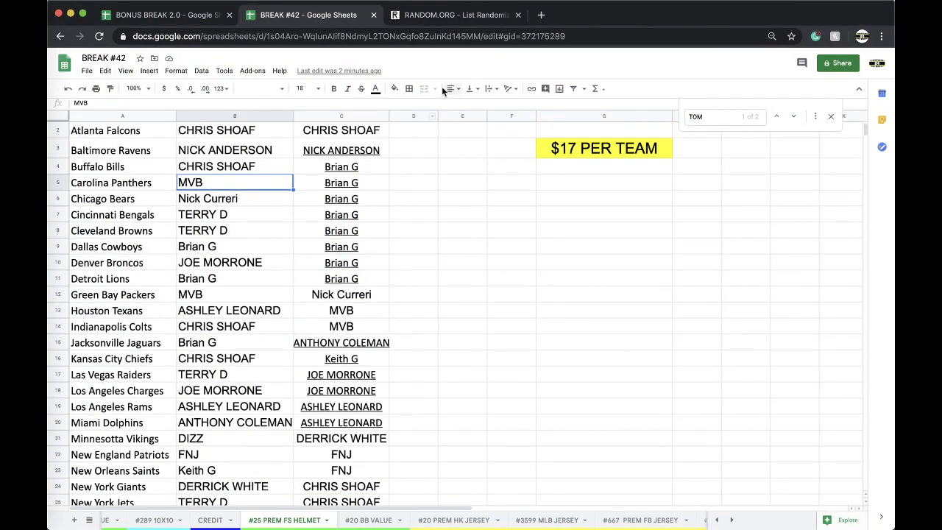
click(394, 88)
click(448, 132)
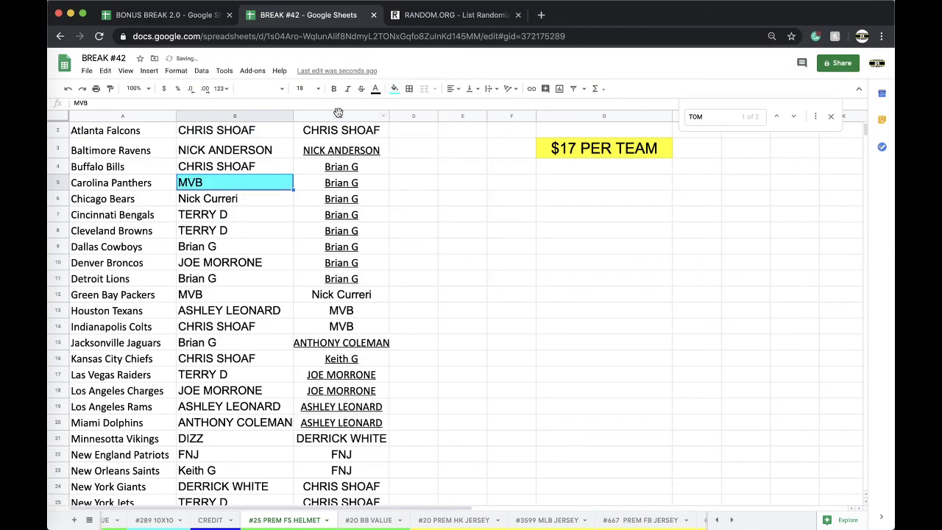
Copy the 32 names in column C.
click(340, 115)
key(ctrl+c)
scroll(341, 208, down, 5)
scroll(340, 209, up, 5)
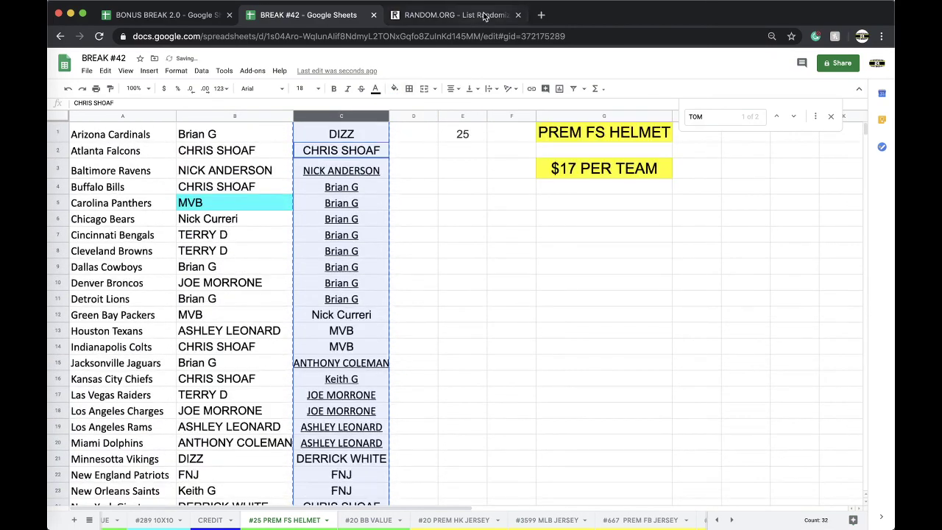
Paste the 32 copied names into a fresh RANDOM.ORG List Randomizer form.
click(443, 16)
click(416, 36)
key(Return)
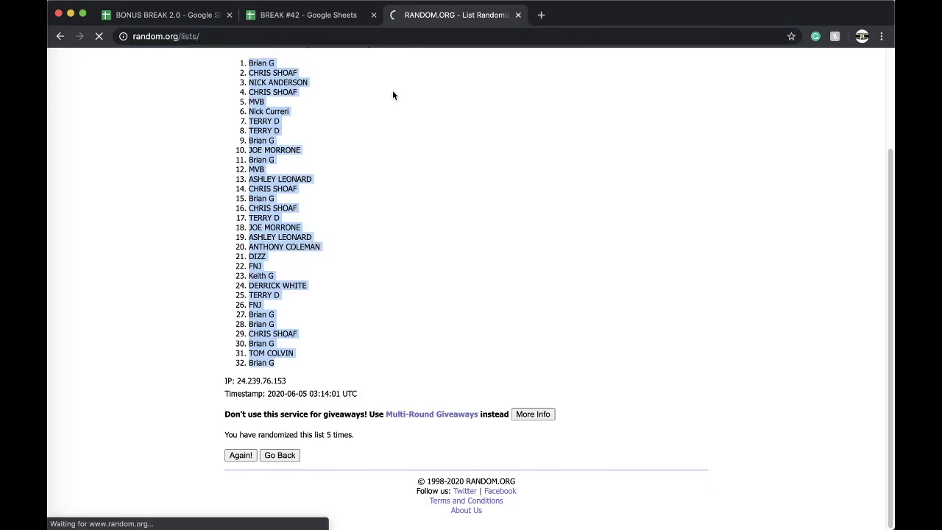
click(267, 279)
key(ctrl+v)
Shuffle the list five times, select the first-place name, and return to BREAK #42.
click(248, 420)
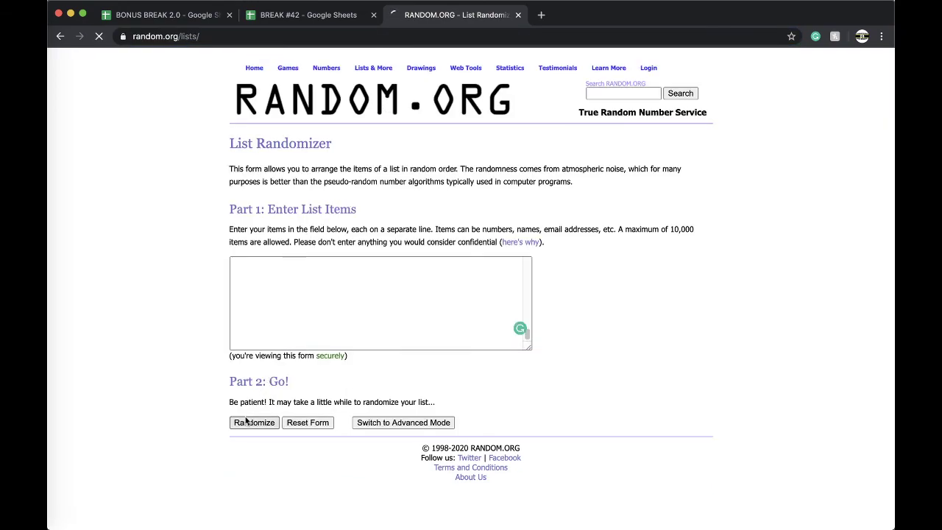
click(240, 451)
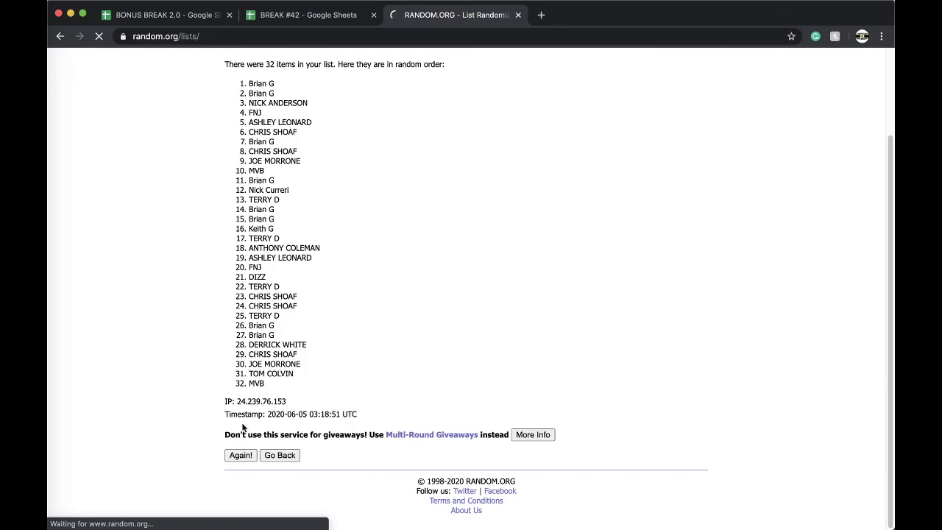
click(237, 455)
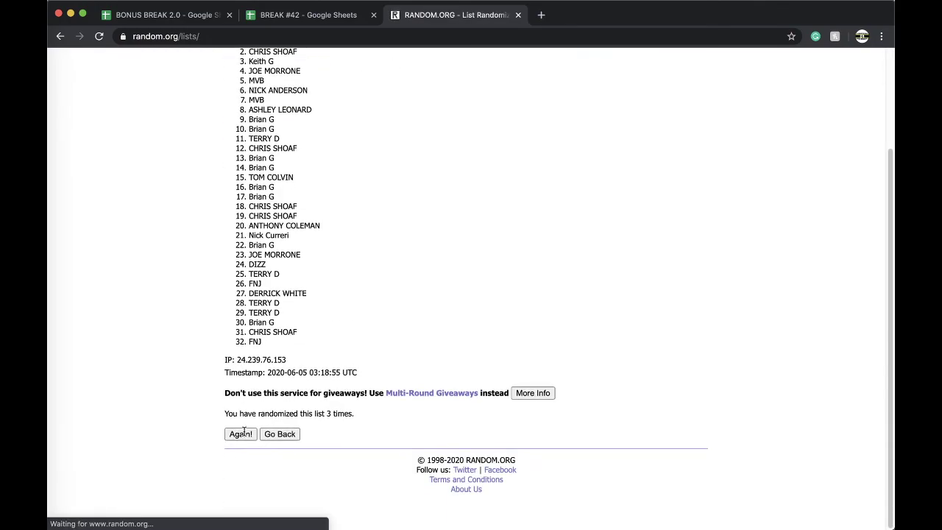
click(237, 455)
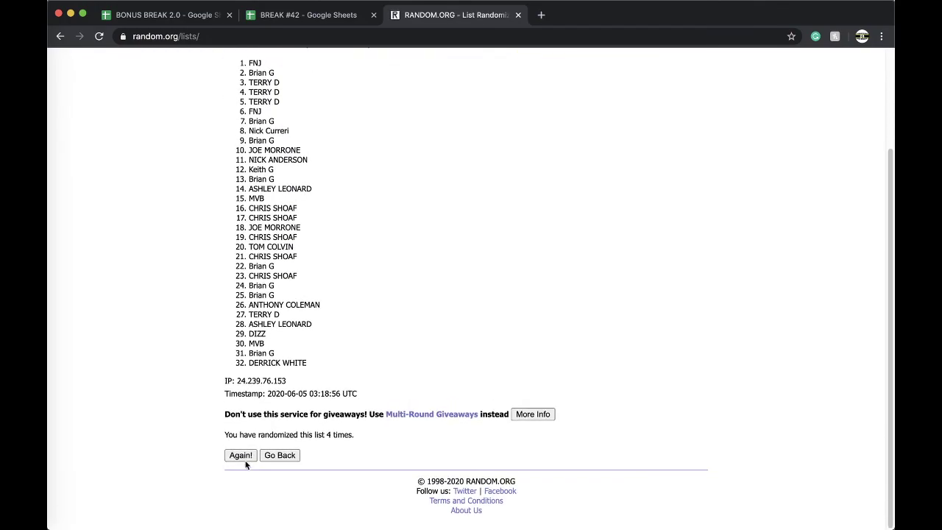
click(240, 457)
double_click(256, 189)
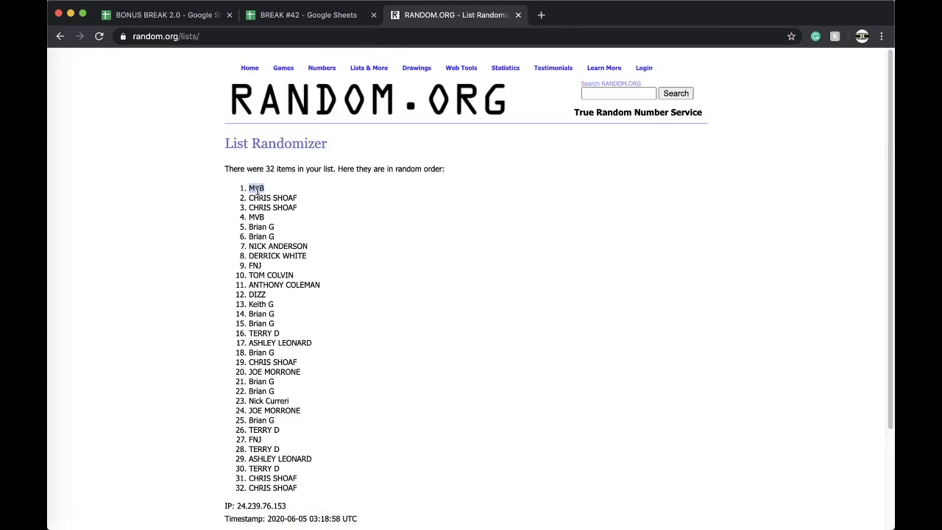
click(300, 9)
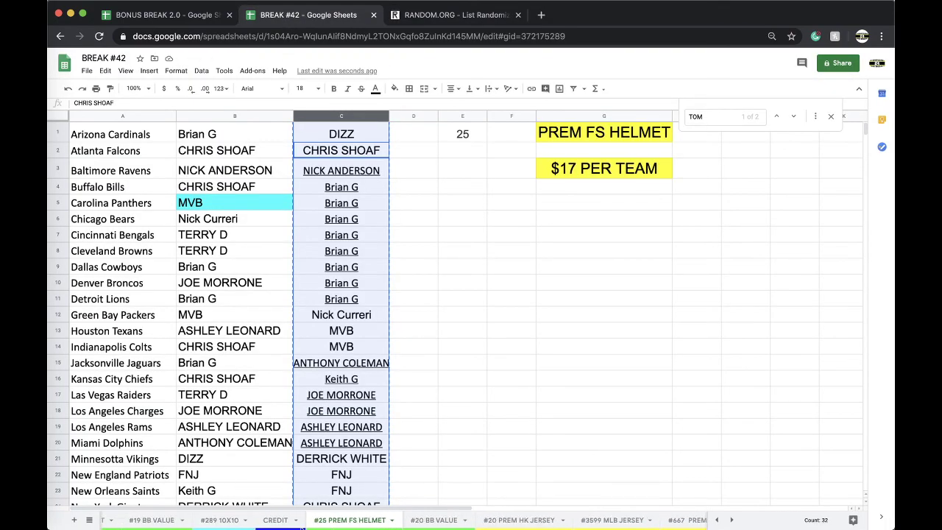
Move the #25 PREM FS HELMET tab earlier and switch to BONUS BREAK 2.0, undoing a stray baseball-log paste.
mouse_move(384, 527)
mouse_down()
mouse_move(427, 526)
mouse_move(350, 526)
mouse_up()
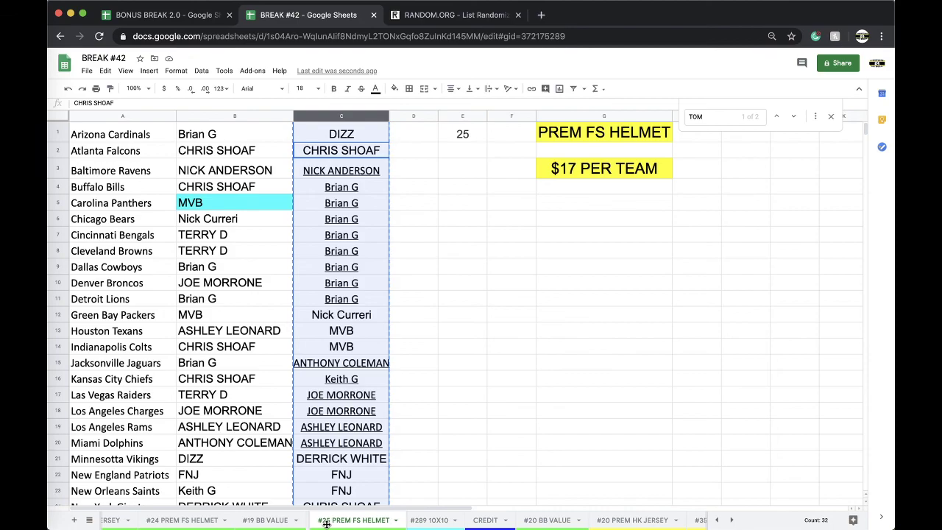
click(162, 14)
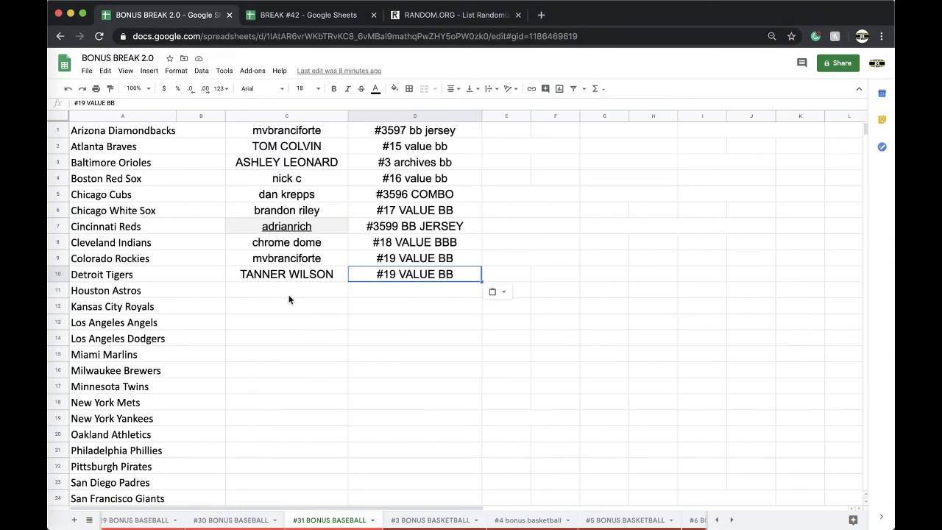
click(288, 294)
key(ctrl+v)
key(ctrl+z)
scroll(437, 522, right, 10)
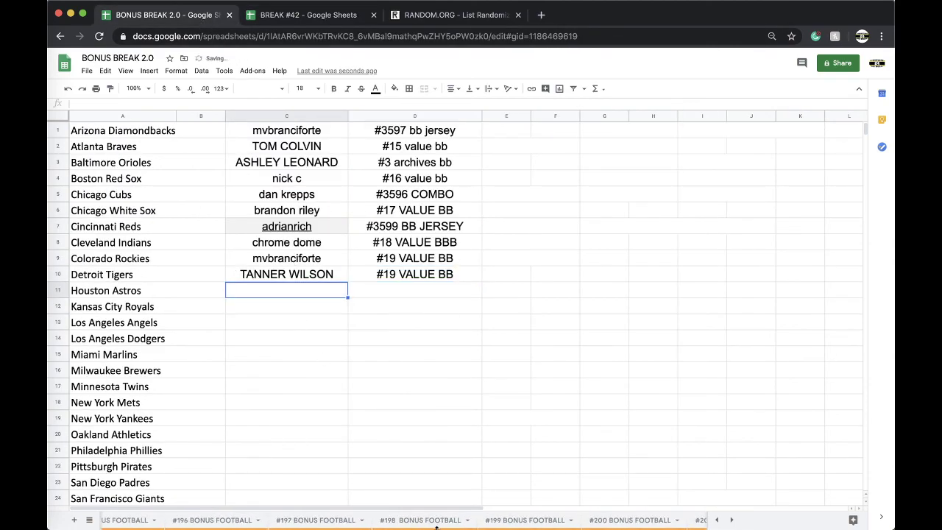
In #204 BONUS FOOTBALL, paste the winner's name as values only beside Denver Broncos.
click(647, 520)
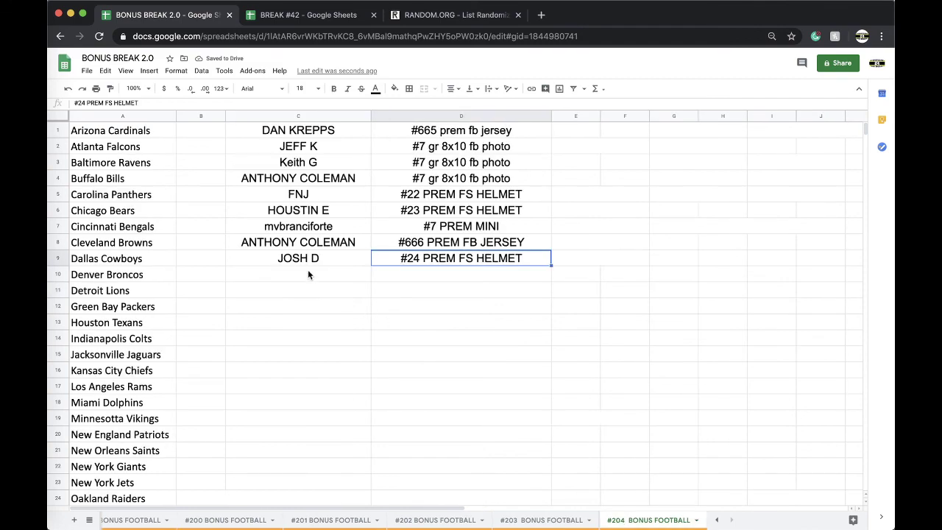
click(308, 272)
key(ctrl+v)
click(382, 307)
click(391, 326)
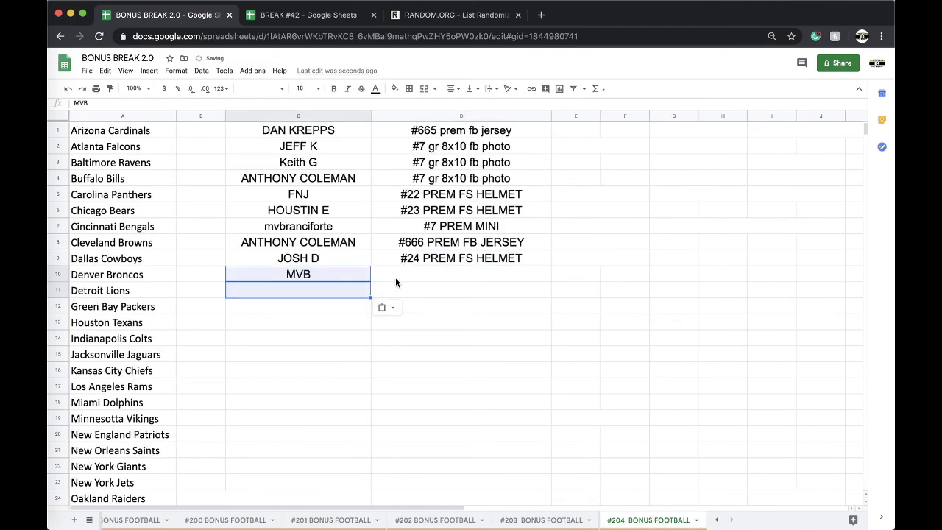
Set the Denver Broncos item to #25 PREM FS HELMET by copying the #24 entry and changing 24 to 25.
click(395, 277)
text(#25)
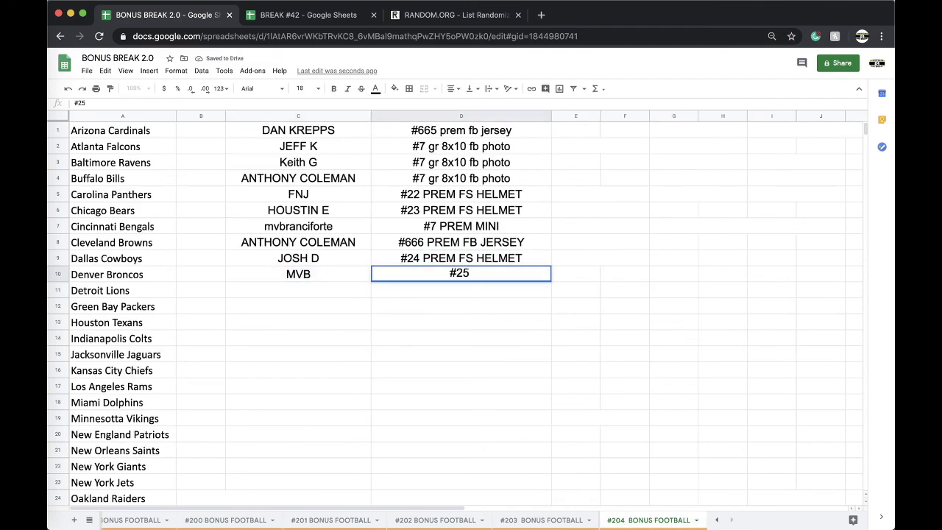
click(395, 259)
key(ctrl+c)
click(395, 268)
key(ctrl+v)
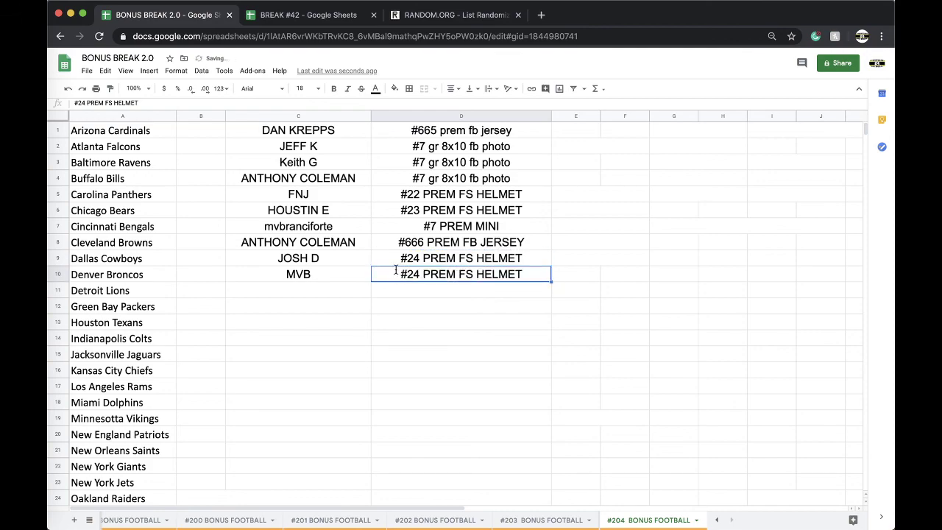
double_click(417, 273)
key(BackSpace)
text(5)
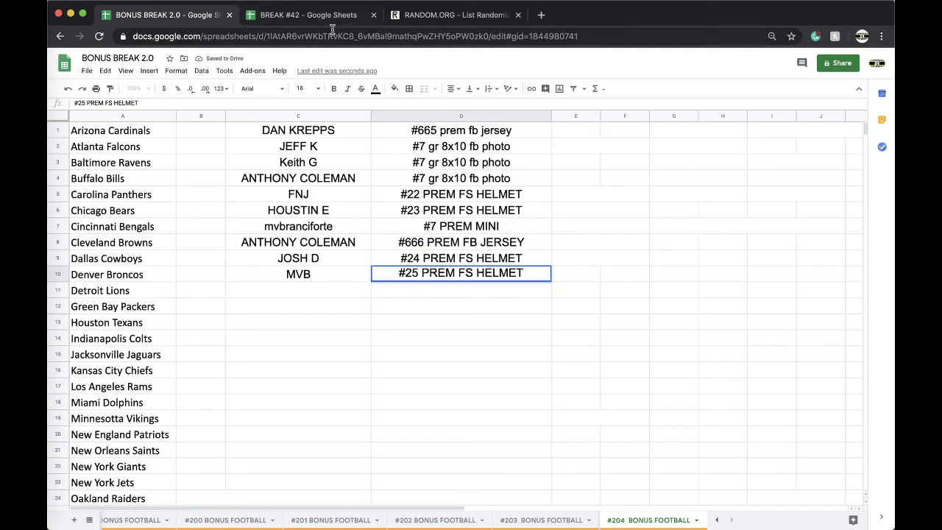
click(353, 26)
Look through the #20 BB VALUE, #20 PREM HK JERSEY and #3599 MLB JERSEY sheets in BREAK #42.
scroll(448, 526, right, 5)
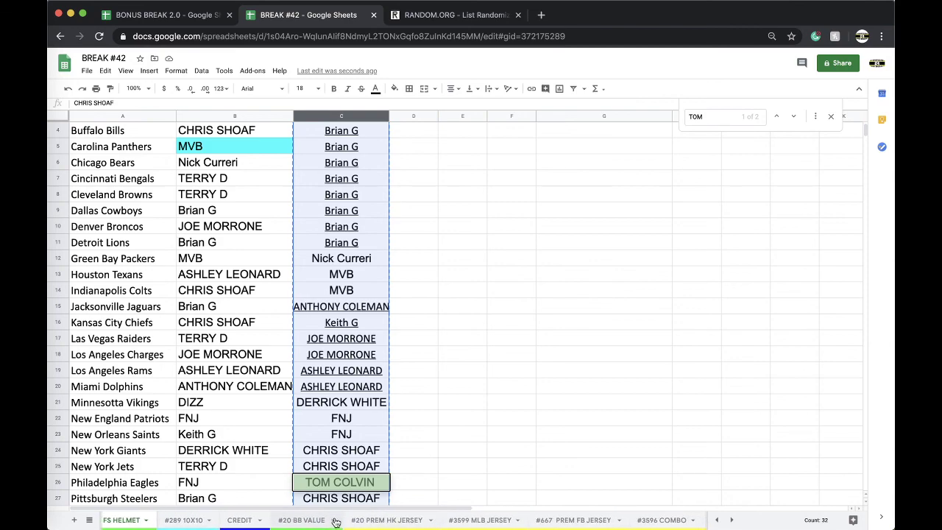
click(321, 523)
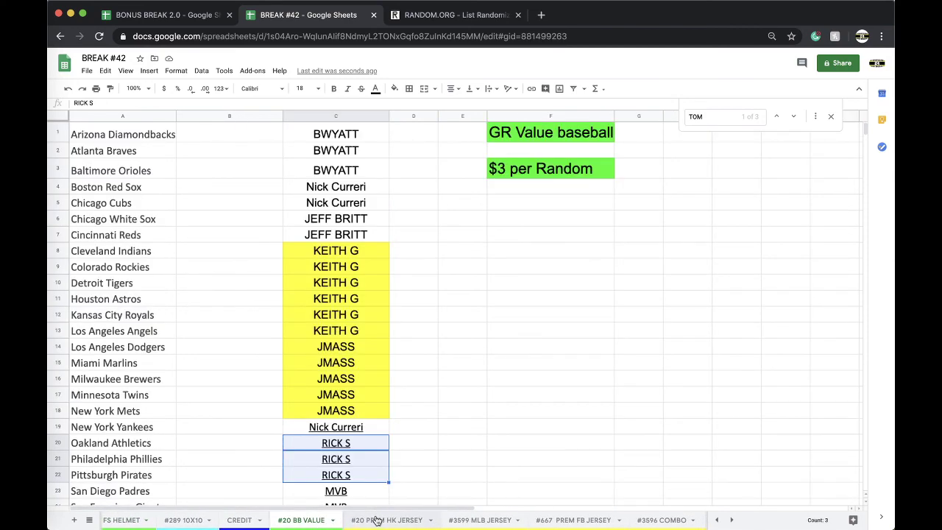
click(376, 521)
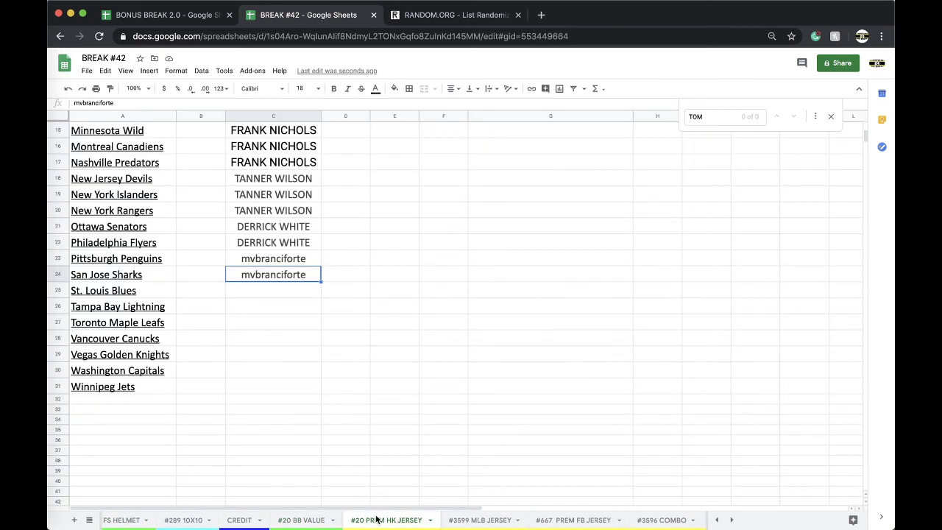
click(468, 524)
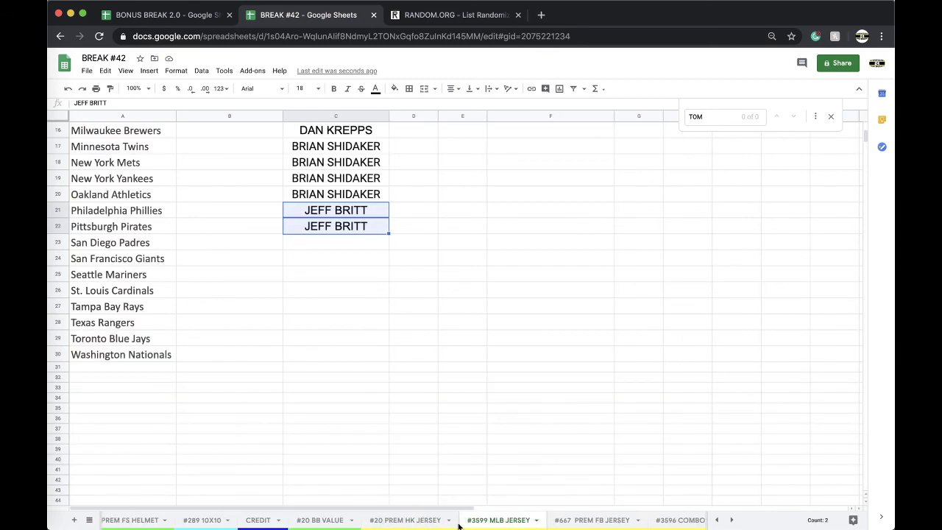
scroll(478, 522, right, 5)
scroll(515, 522, left, 5)
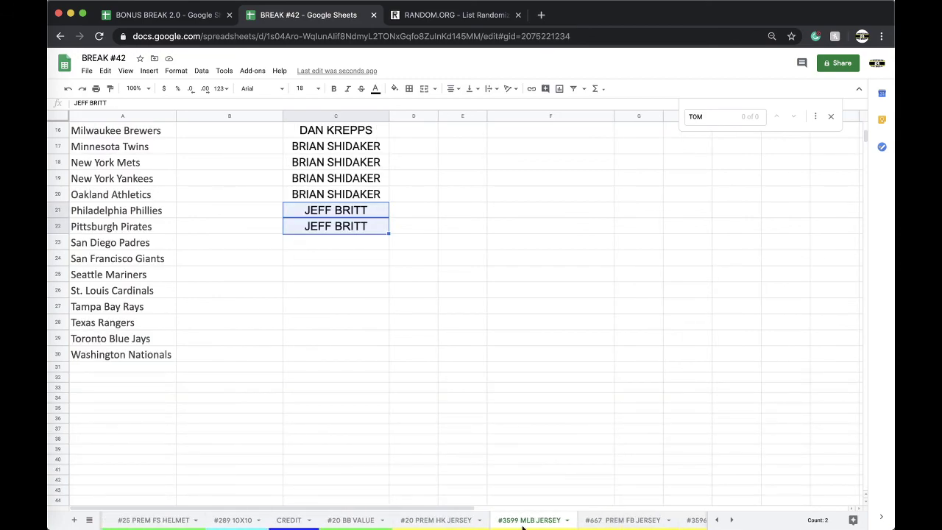